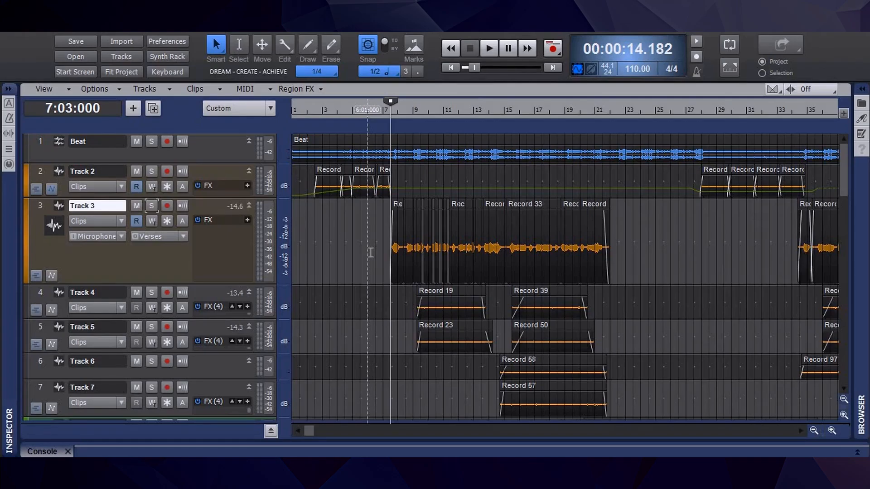
- Resize the Beat track to a compact height that still shows its row of clip and automation controls
left_click_drag(202, 163, 192, 238)
scroll(566, 250, "down", 3)
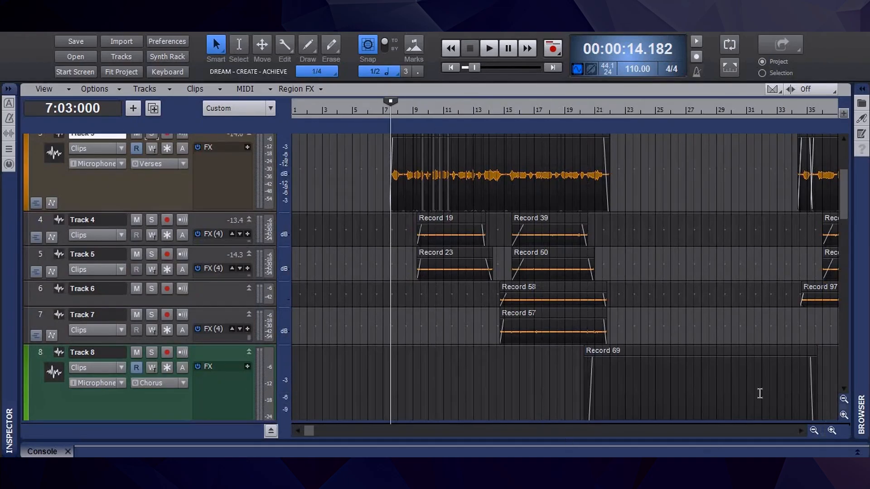
scroll(760, 394, "up", 3)
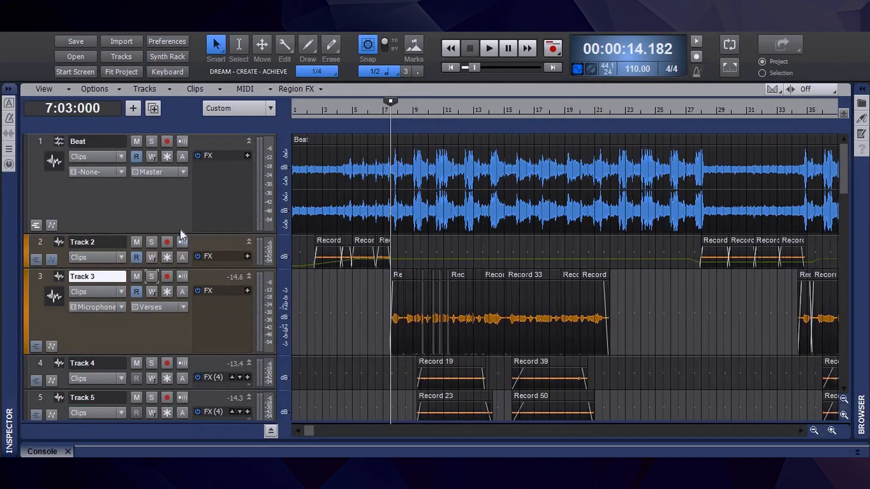
left_click_drag(181, 233, 175, 174)
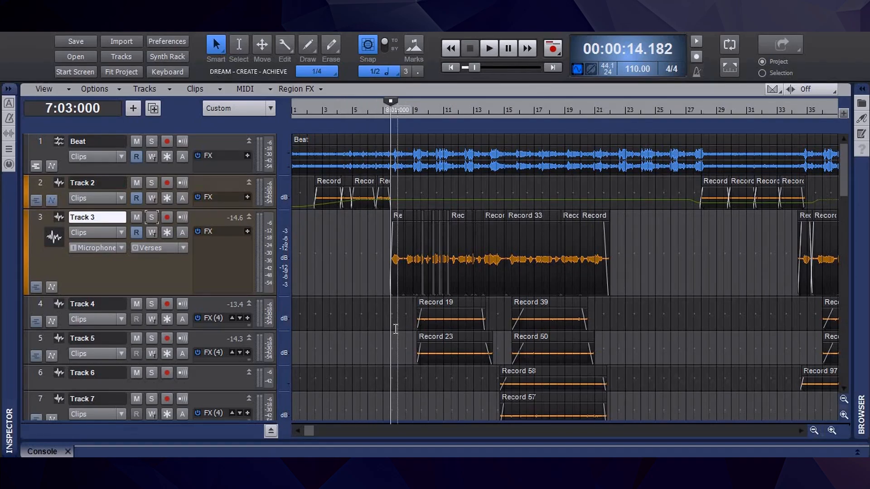
- Play back the full mix from 7:03:000, stop it, and toggle the Verses bus effects in the console
key("space")
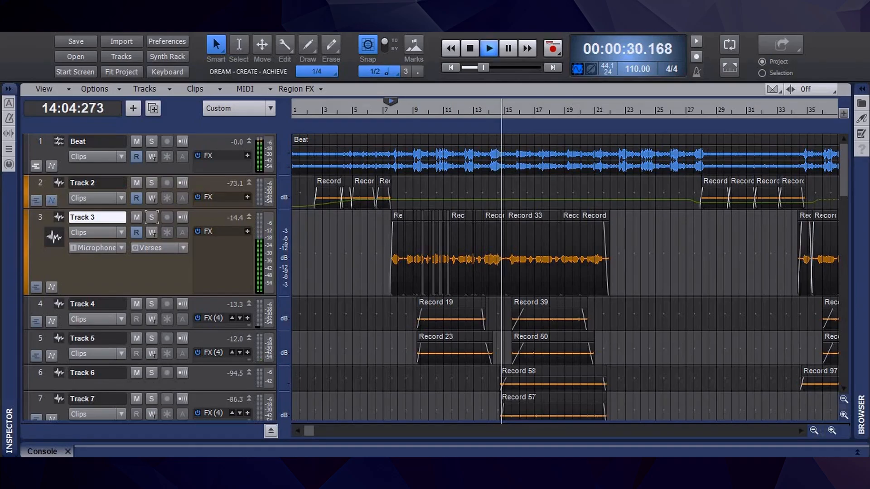
key("space")
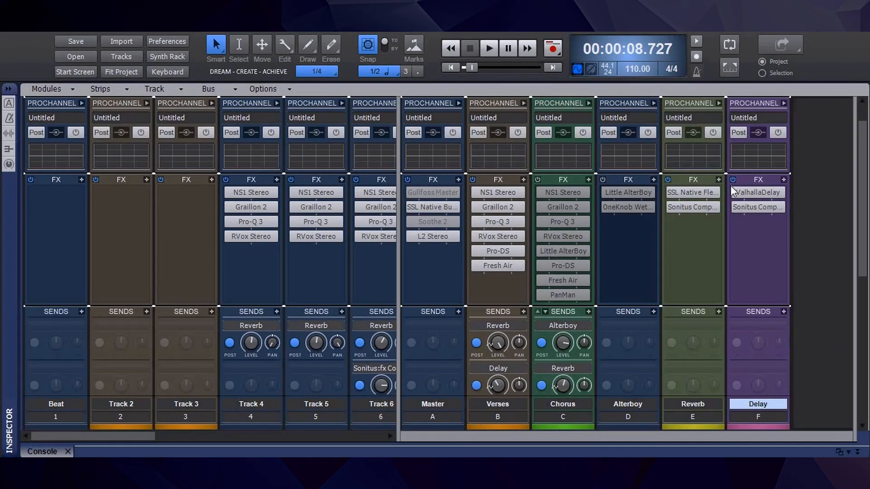
left_click(473, 180)
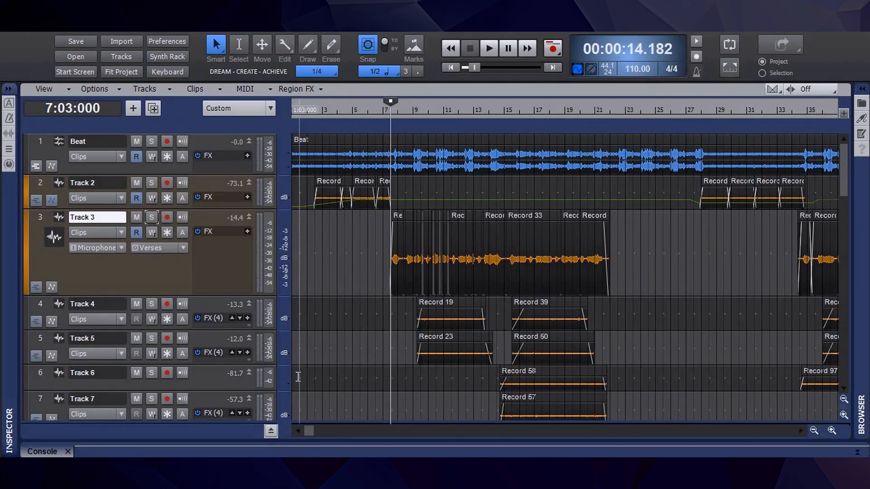
- Solo Track 3 and play it back, briefly soloing the Beat track along with it for comparison
key("space")
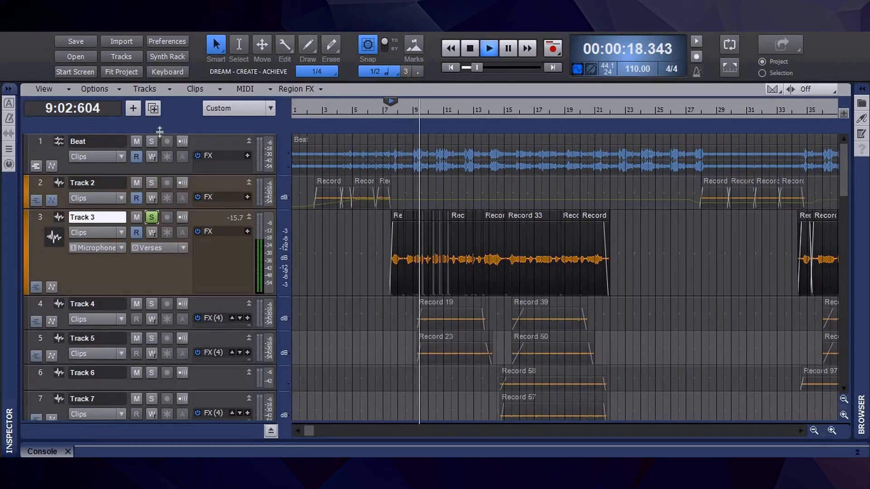
left_click(151, 138)
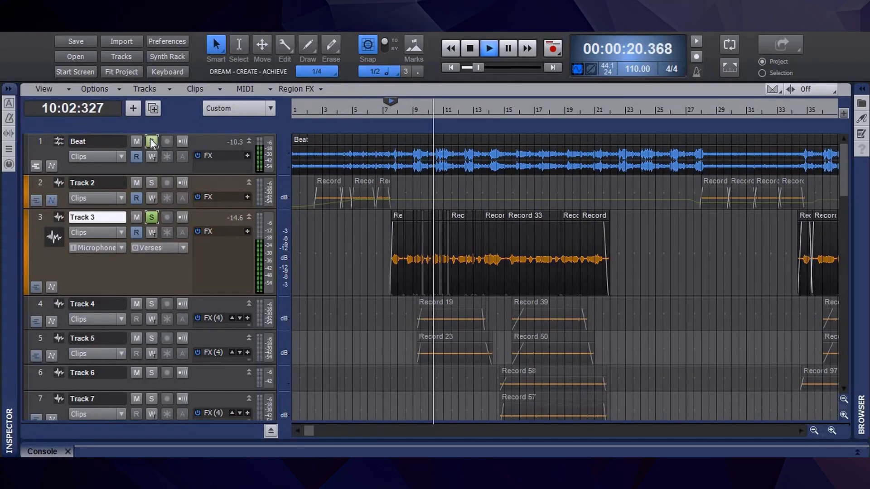
left_click(151, 137)
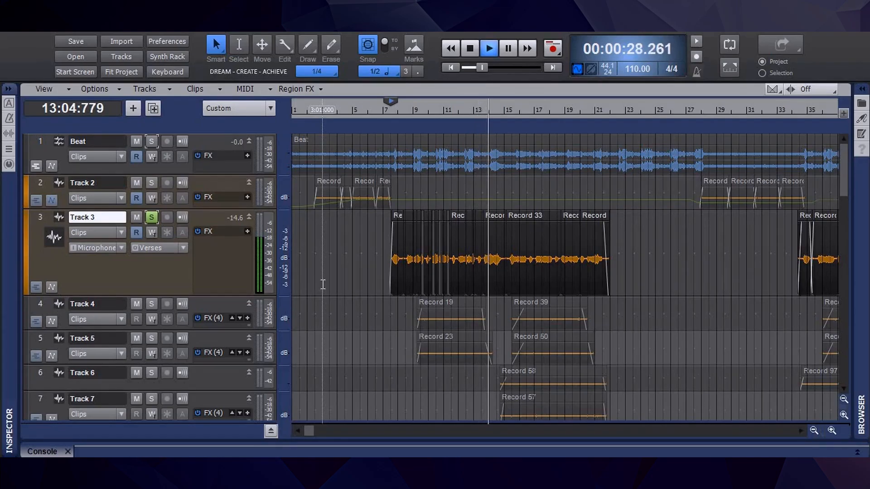
key("space")
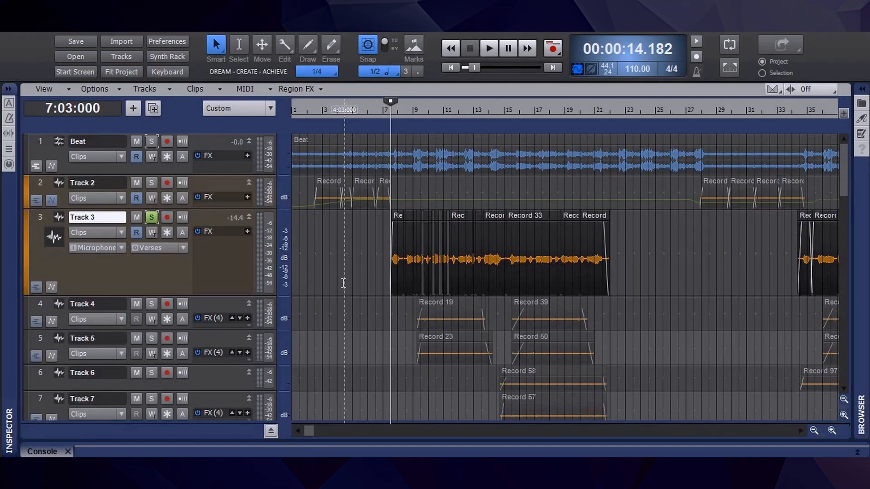
- Show the channel strip of Track 3 and bypass all six effects on its Verses bus, from Fresh Air up to NS1 Stereo
scroll(645, 303, "down", 3)
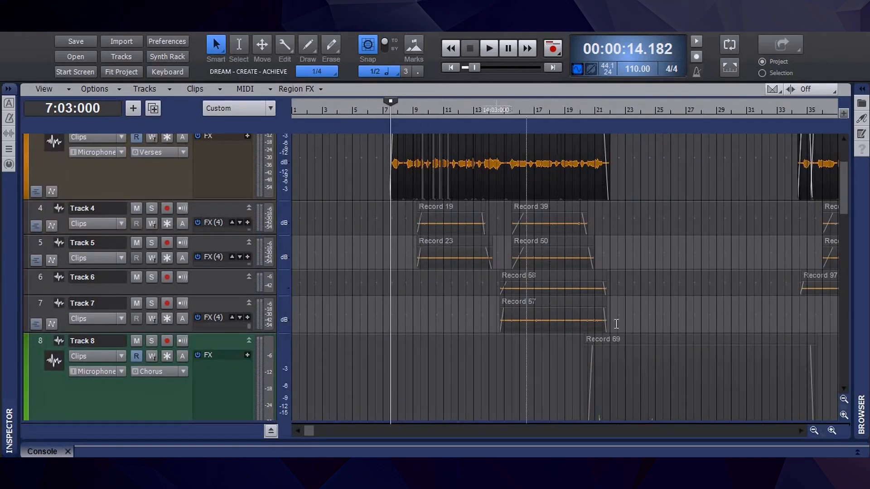
scroll(409, 286, "up", 3)
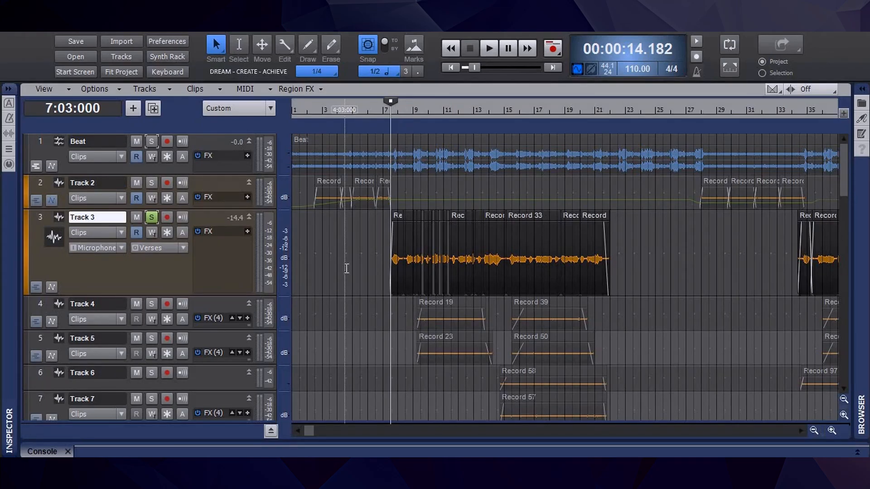
key("i")
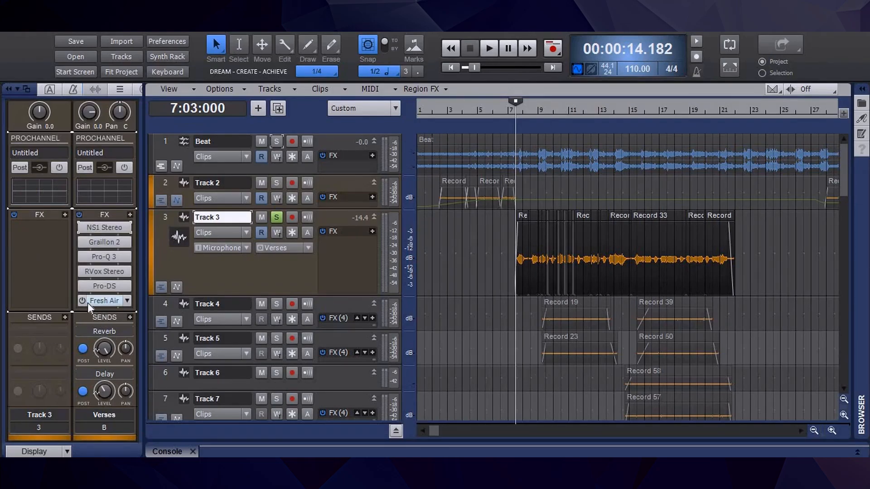
left_click(82, 286)
left_click(81, 271)
left_click(81, 256)
left_click(83, 242)
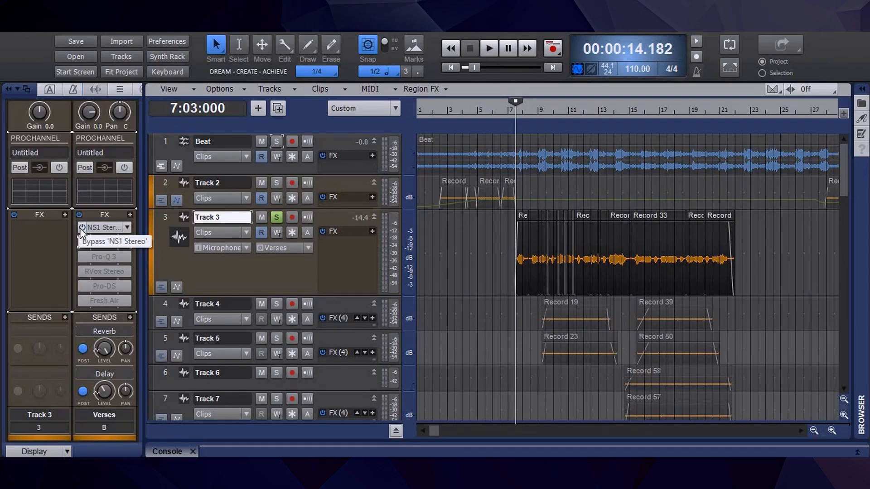
left_click(82, 227)
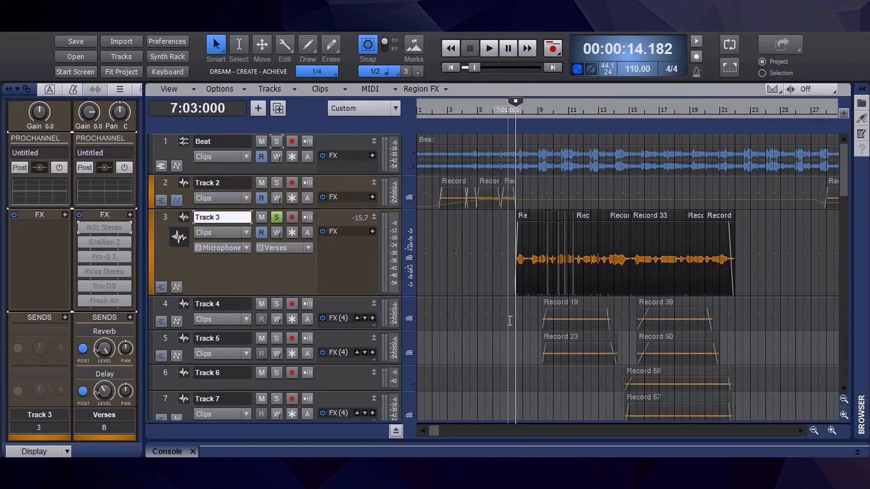
- Re-enable NS1 Stereo on the Verses bus, open it, audition the soloed vocal through it, and close its window
left_click(101, 227)
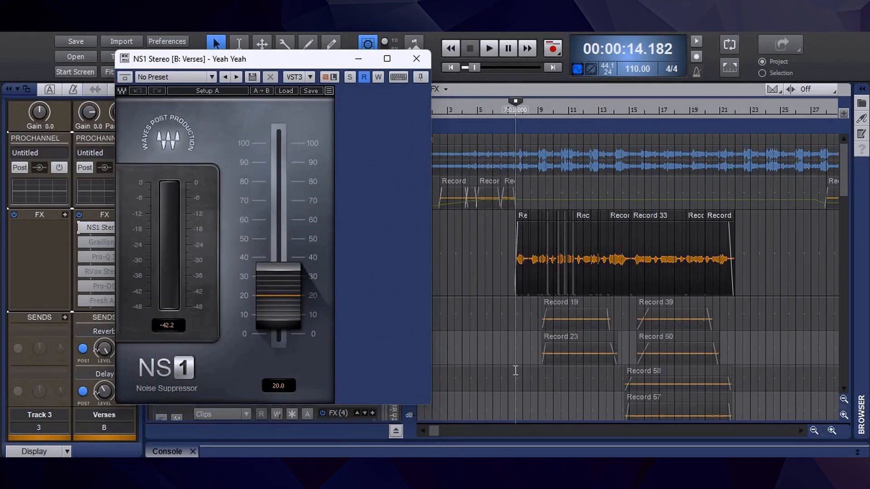
key("space")
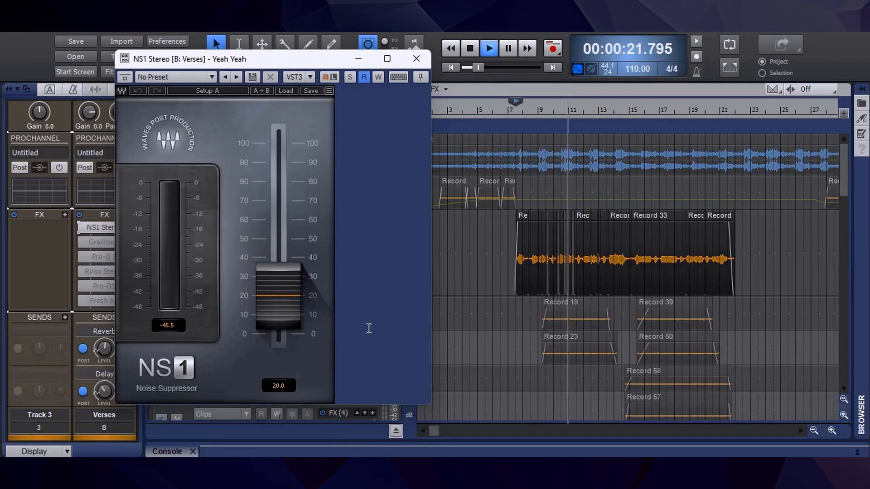
key("space")
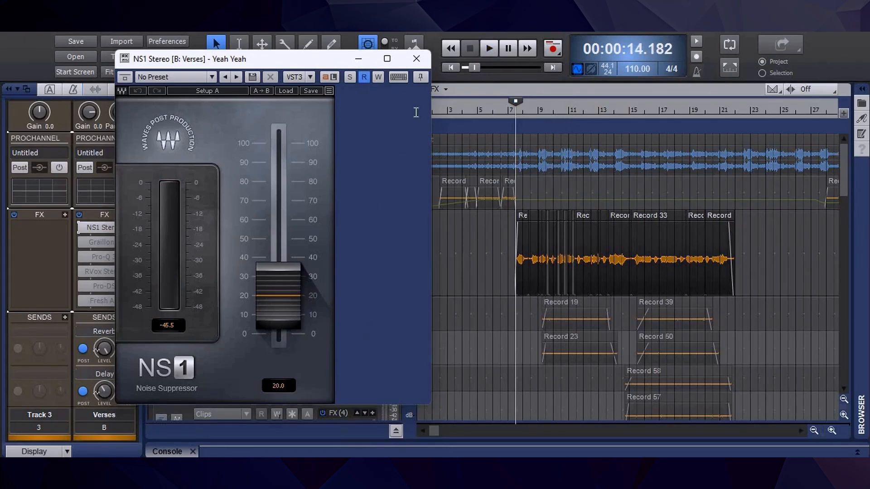
left_click(421, 63)
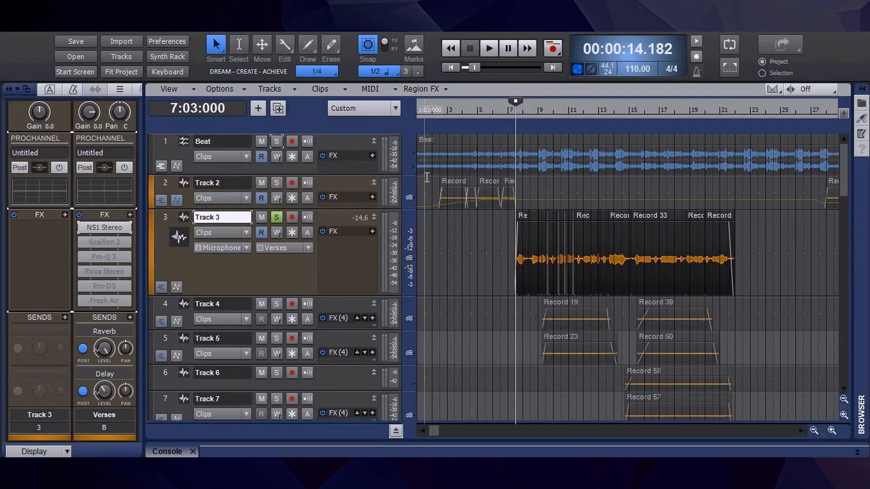
- Look through the Antares and Pitch Shift folders of the audio effects library, including CrispyTuner and Graillon 2
key("b")
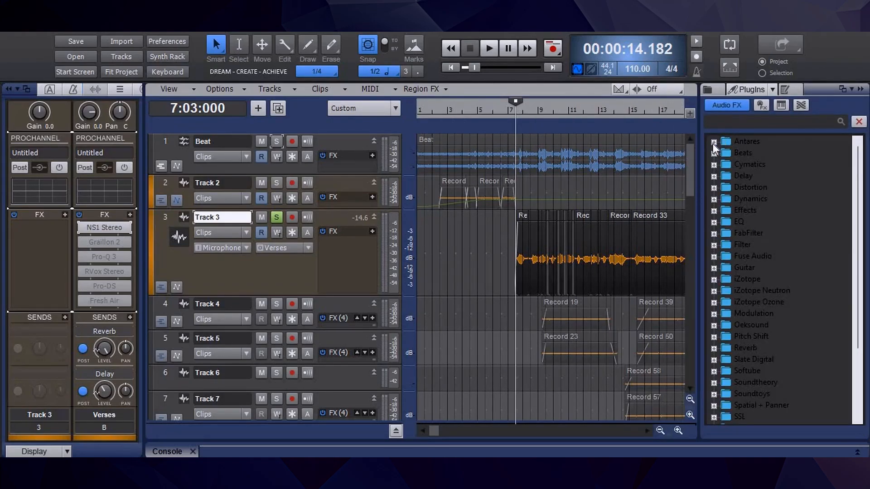
left_click(714, 143)
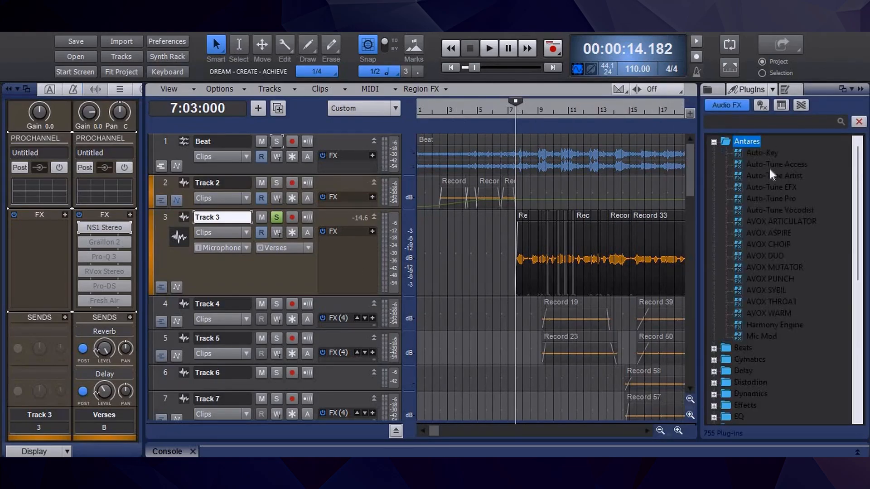
left_click(713, 141)
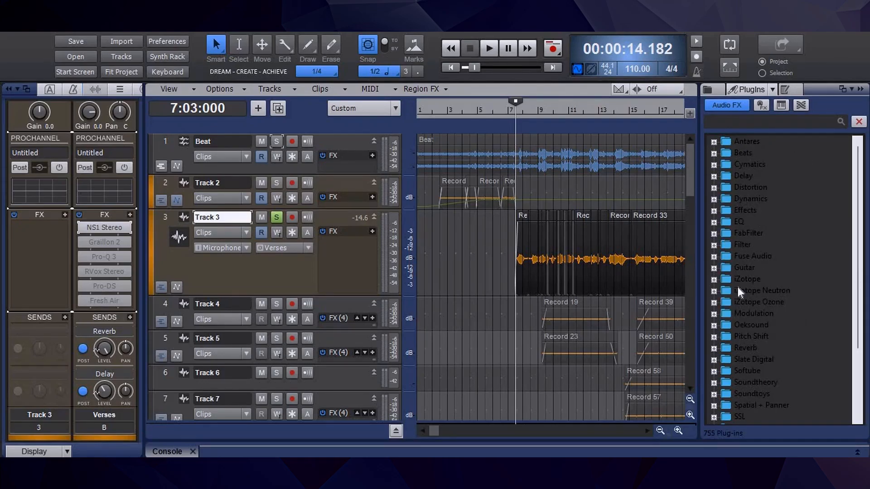
scroll(776, 269, "down", 3)
left_click(714, 245)
left_click(766, 268)
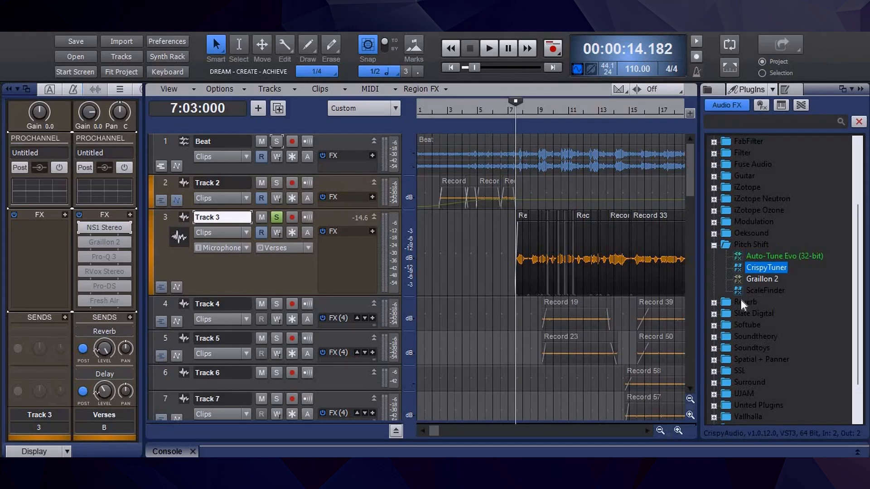
left_click(761, 278)
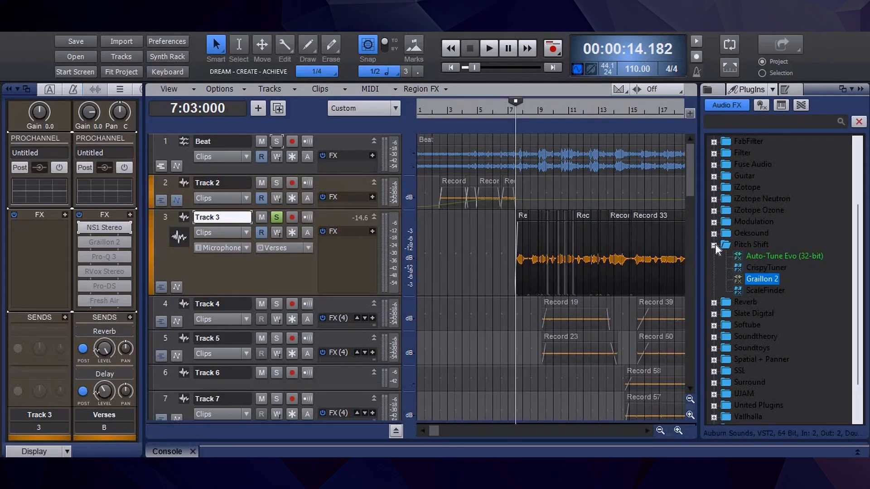
left_click(715, 245)
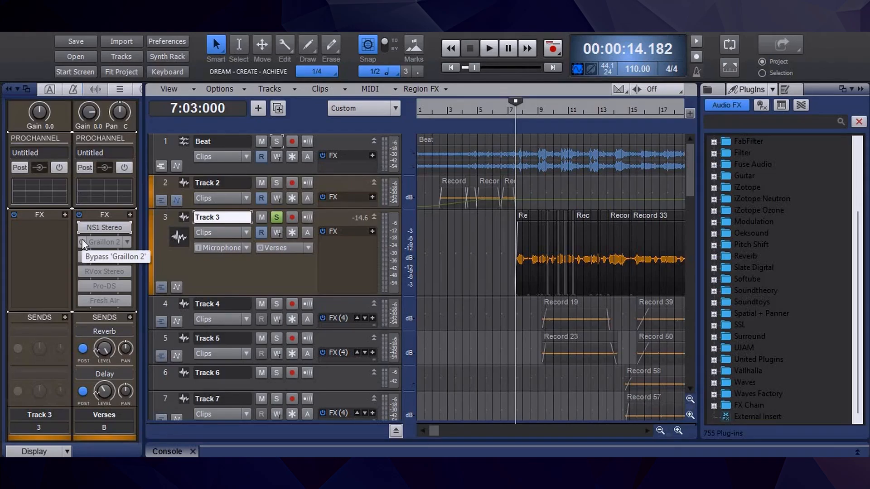
- Enable and open Graillon 2 on the Verses bus, and load its Correct A# minor preset
double_click(109, 243)
left_click_drag(347, 61, 329, 21)
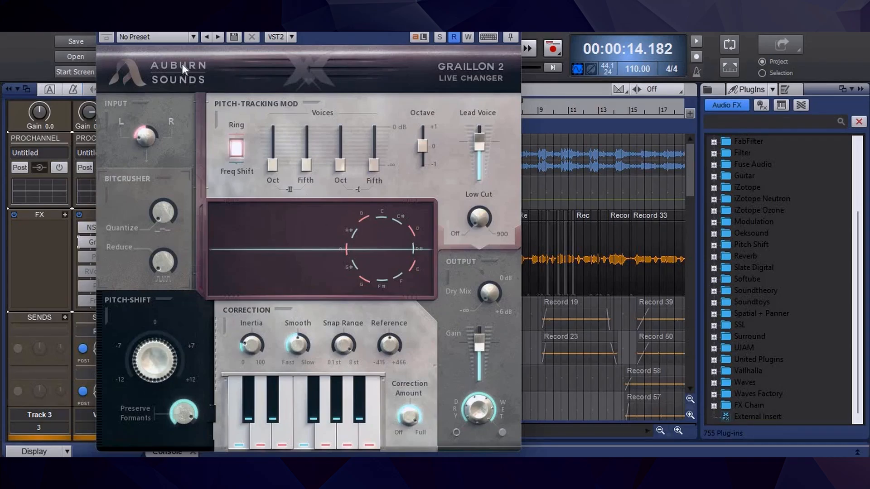
left_click(195, 36)
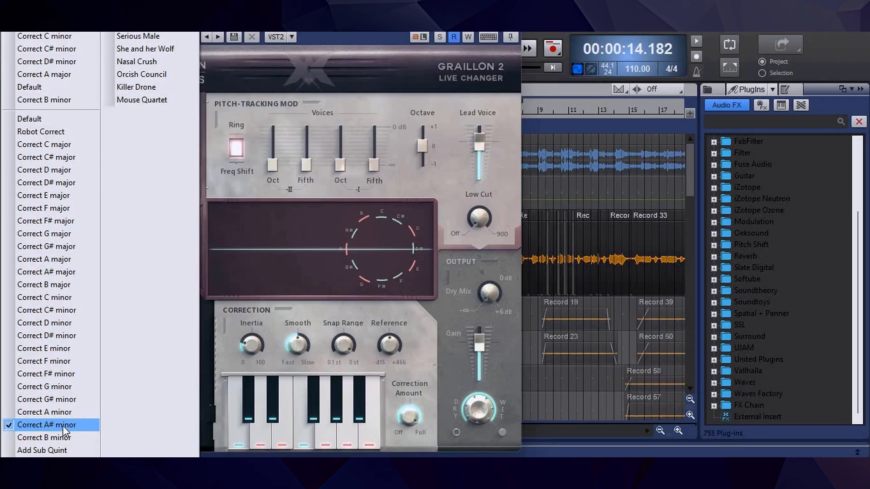
left_click(63, 426)
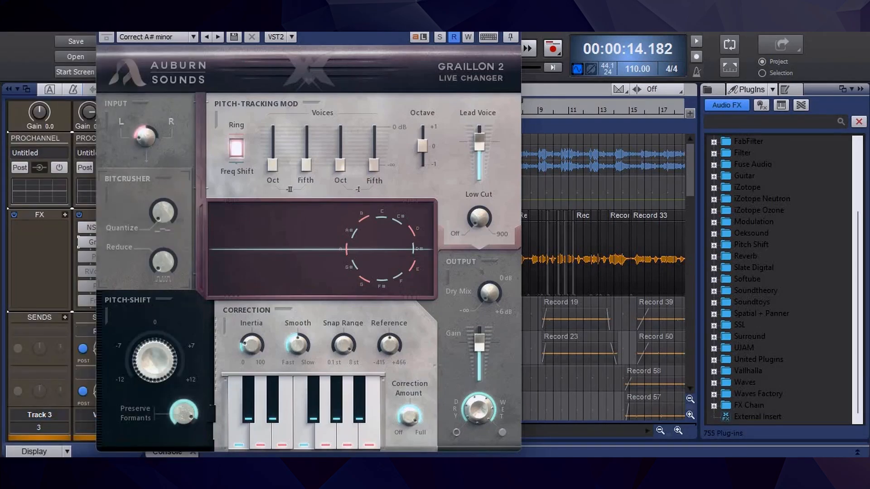
- Audition the soloed Track 3 vocal through Graillon 2, close the plug-in window, and stop playback
left_click_drag(309, 20, 268, 25)
key("space")
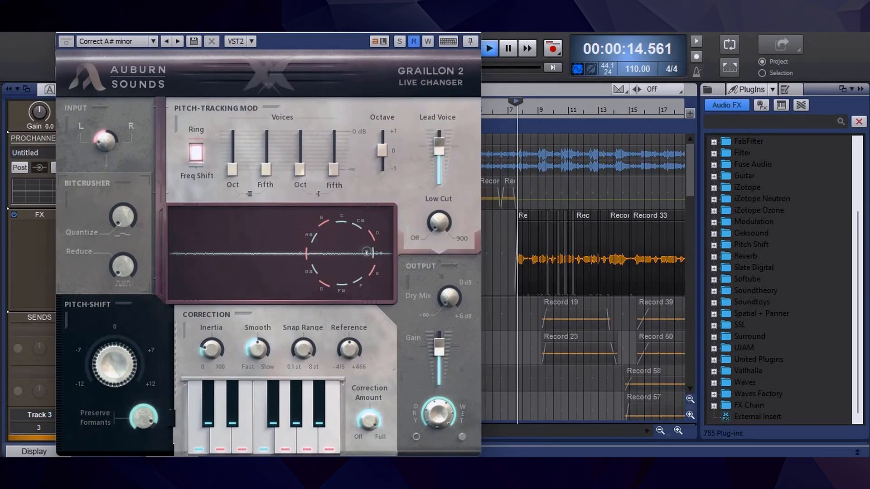
left_click_drag(268, 26, 255, 19)
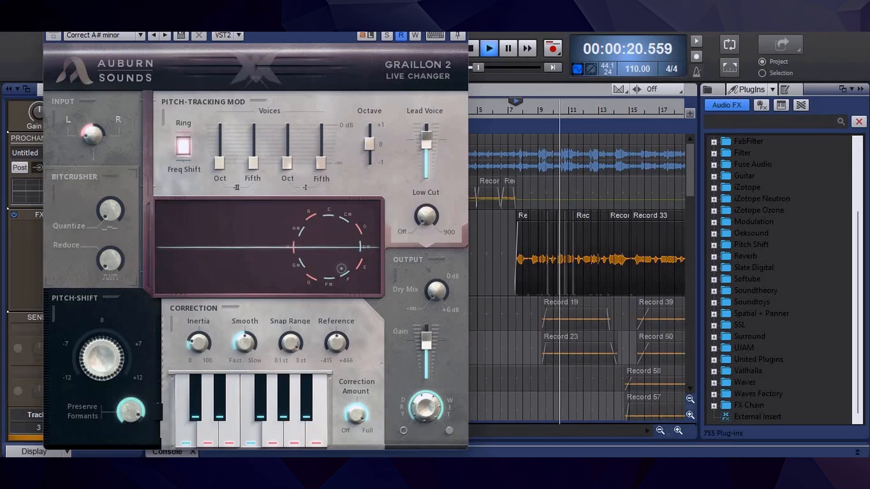
left_click(459, 24)
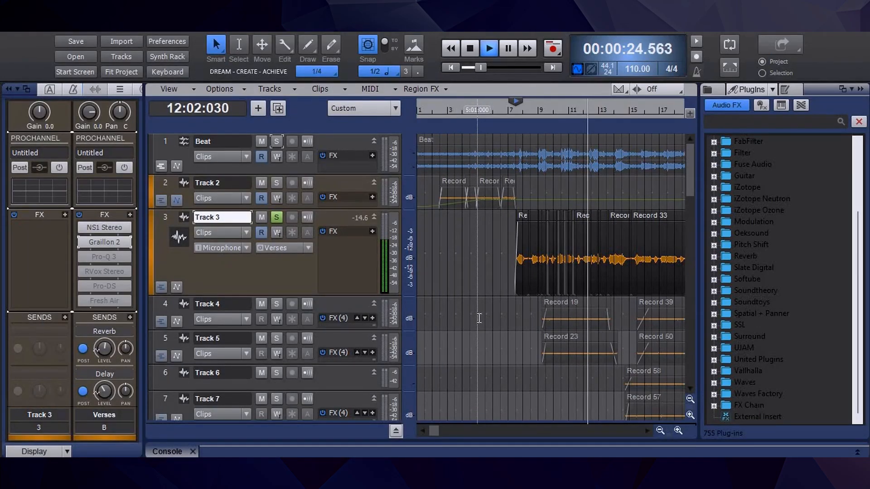
key("space")
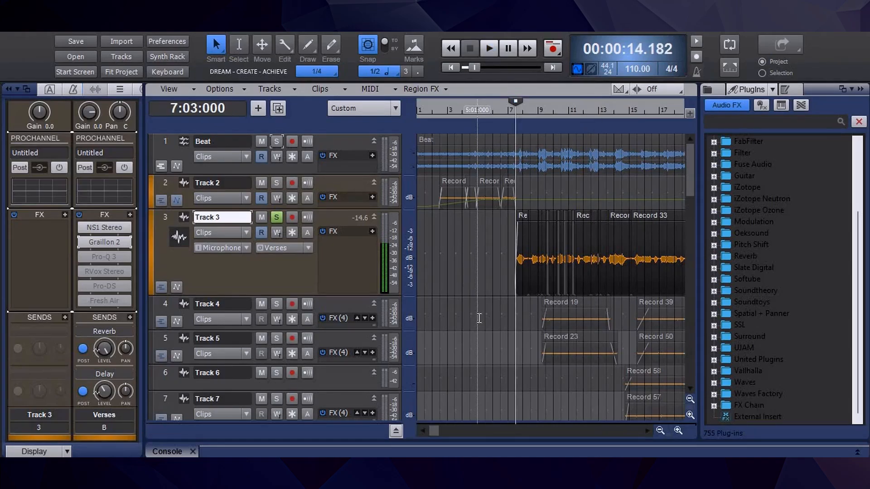
- Reopen Graillon 2 on the Verses bus to examine its pitch correction controls, and close it again
double_click(108, 245)
left_click_drag(159, 67, 181, 73)
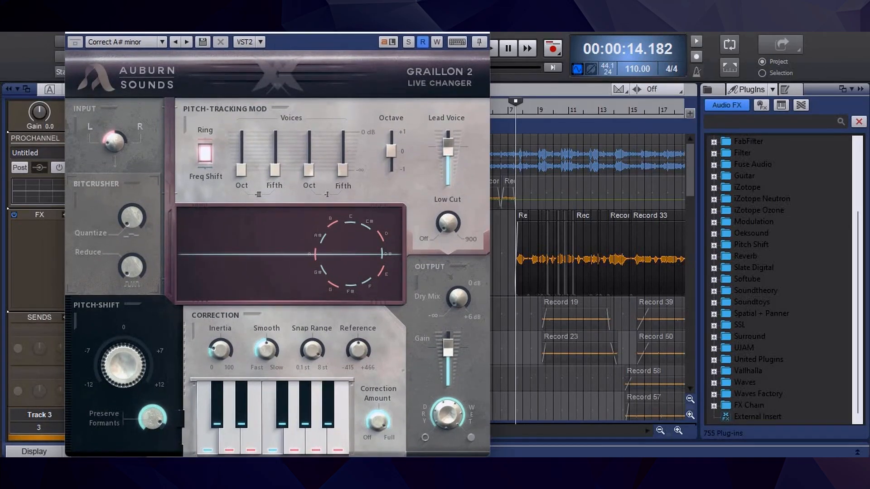
left_click_drag(181, 29, 167, 25)
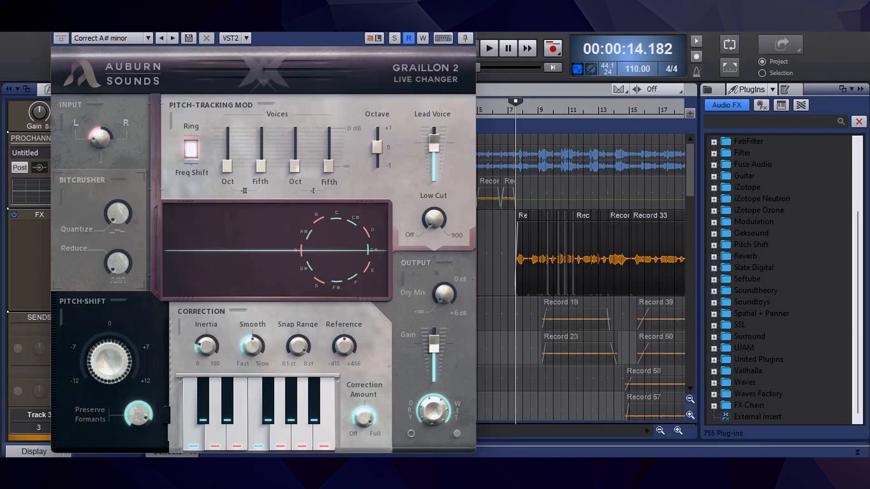
left_click(467, 26)
- Insert Auto-Tune Pro from the Antares effects folder on the Verses bus, directly after Graillon 2
scroll(736, 156, "up", 3)
left_click(714, 142)
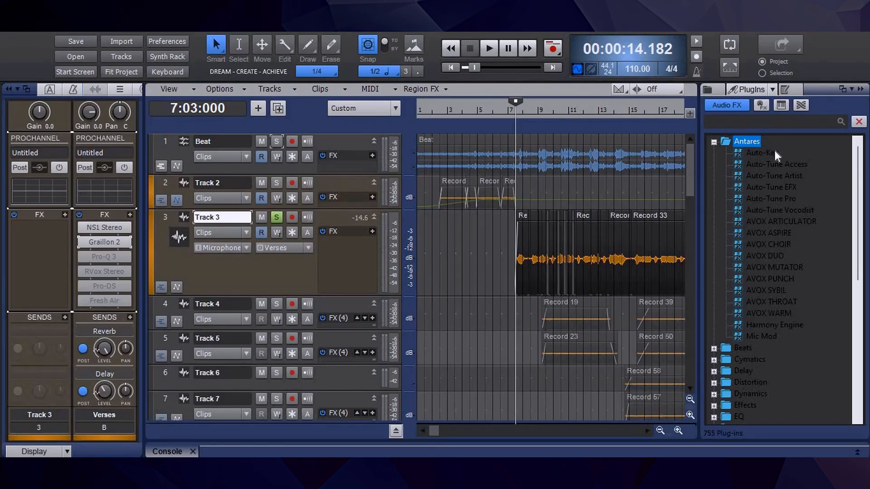
left_click_drag(777, 200, 88, 250)
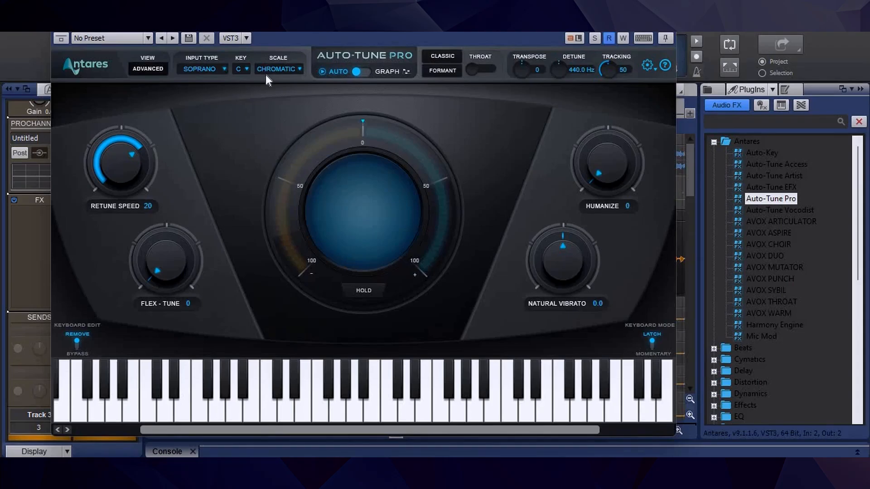
- Set Auto-Tune Pro's key to A# (Bb) and its scale to Minor
left_click(247, 68)
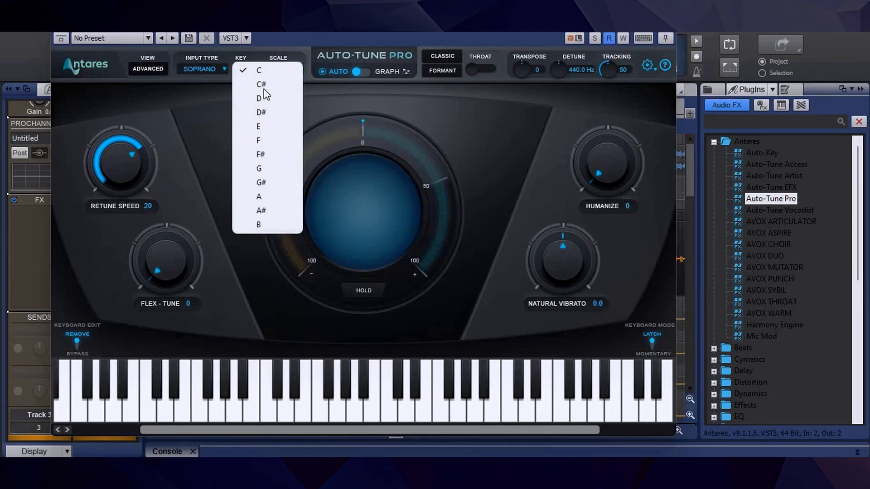
left_click(292, 212)
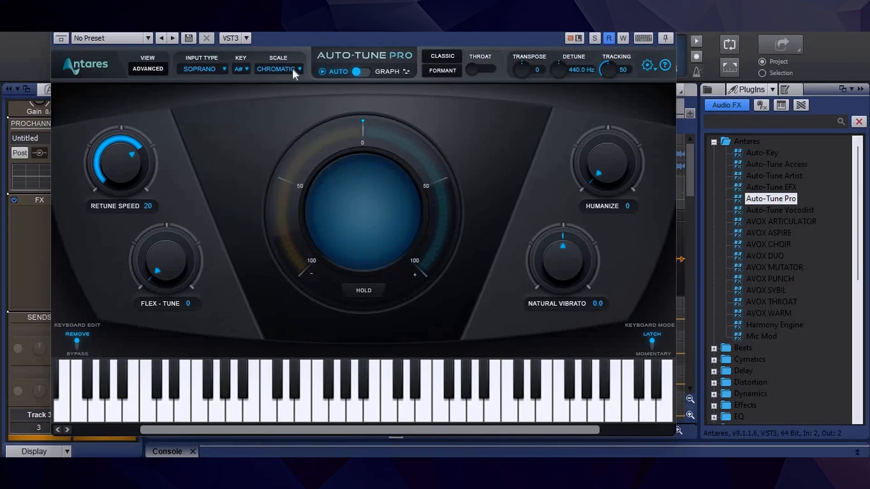
left_click(293, 69)
left_click(298, 73)
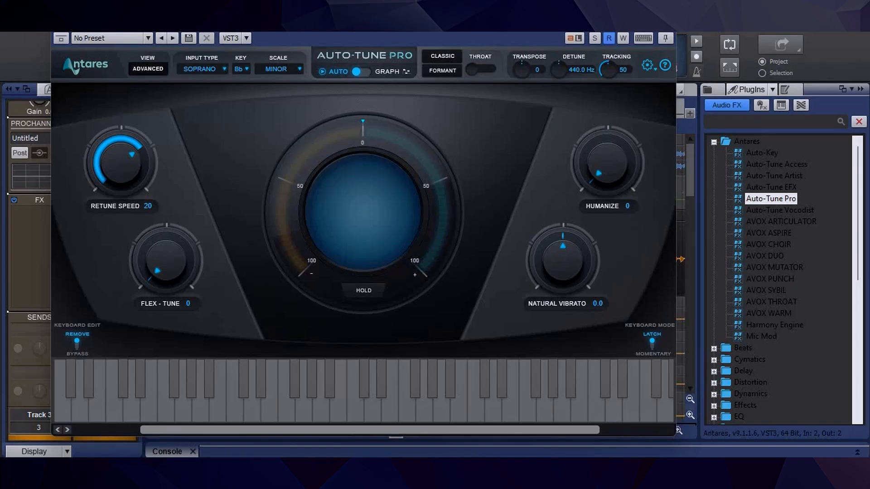
- Bypass Graillon 2 and audition the vocal through Auto-Tune Pro with its retune speed set to 0
left_click_drag(486, 22, 664, 64)
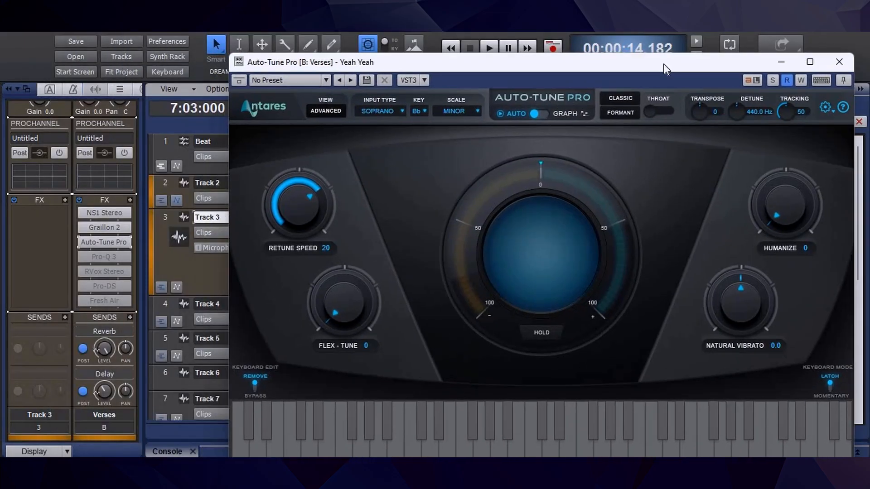
left_click(84, 228)
left_click_drag(479, 69, 341, 64)
key("space")
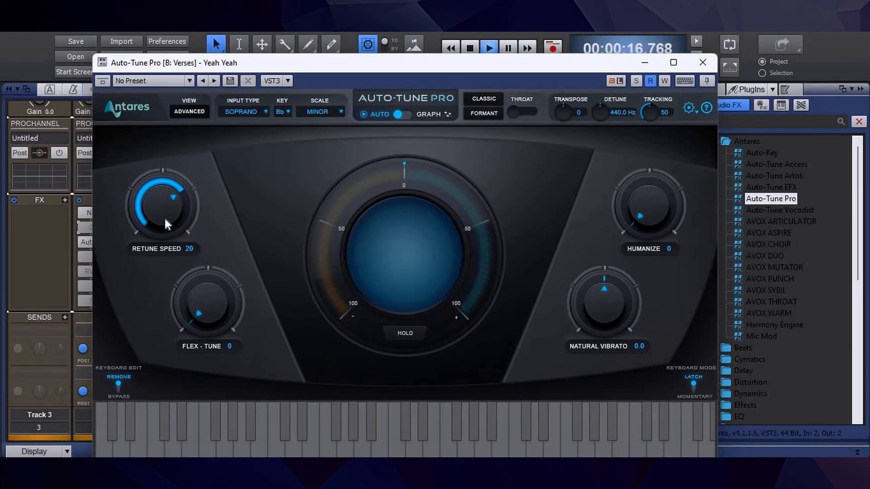
left_click_drag(165, 219, 186, 147)
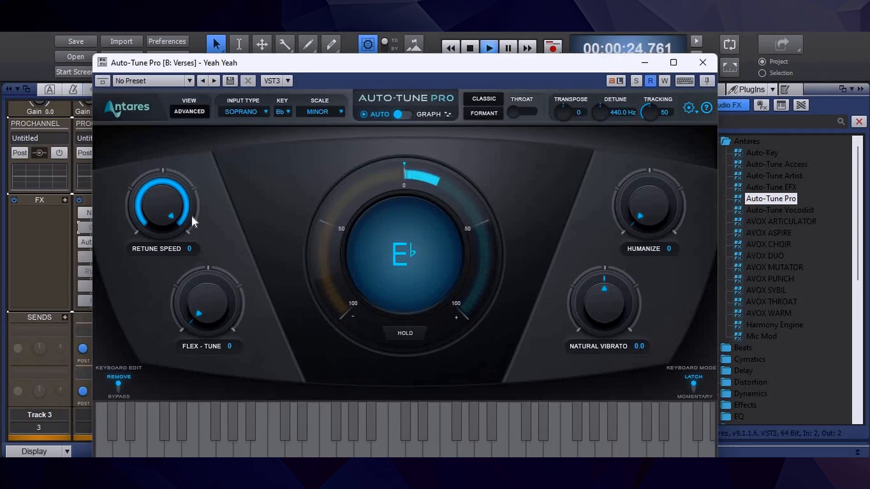
key("space")
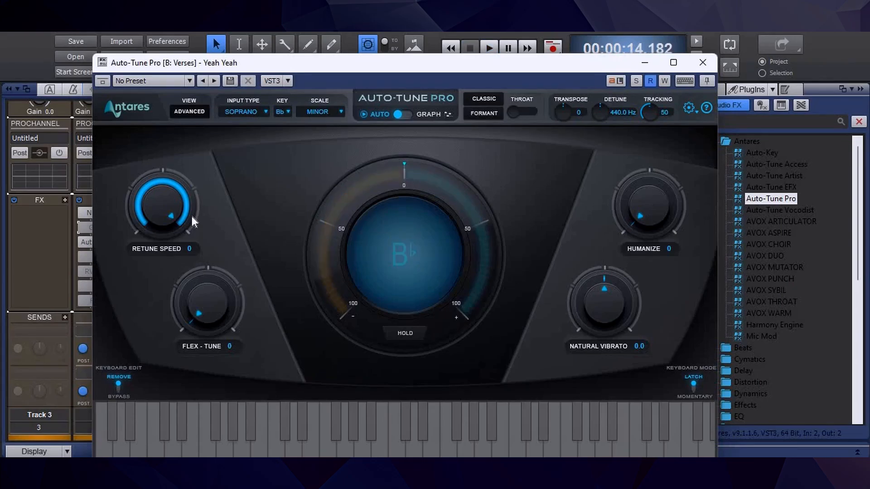
left_click(706, 65)
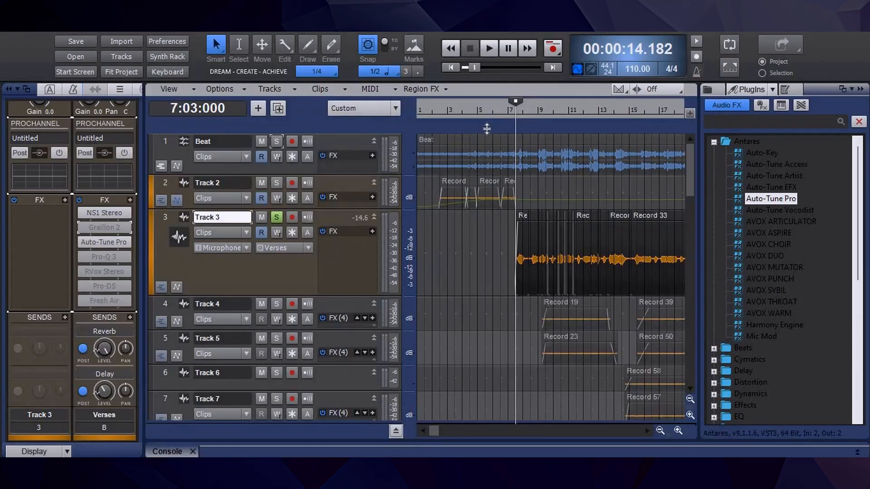
- Remove Auto-Tune Pro from the Verses bus and re-enable Graillon 2
right_click(84, 245)
left_click(155, 62)
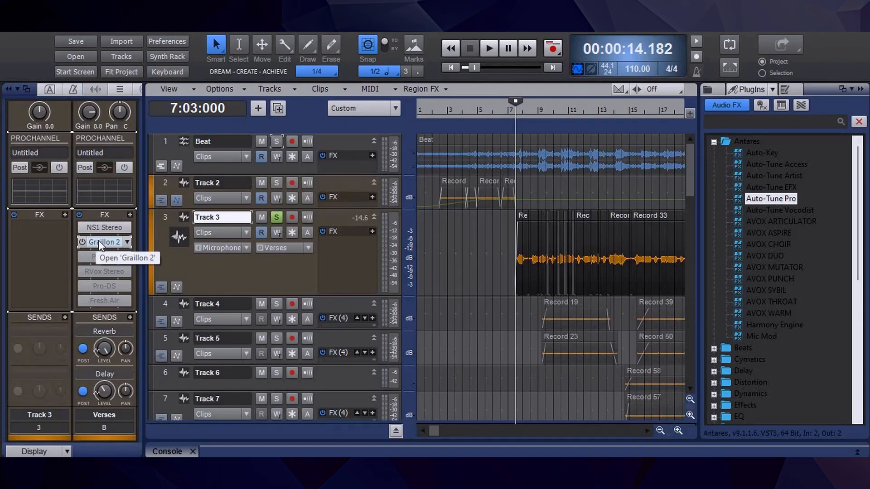
- Audition the Graillon 2 vocal alone and with the Beat track soloed, and unsolo the Beat after stopping
key("space")
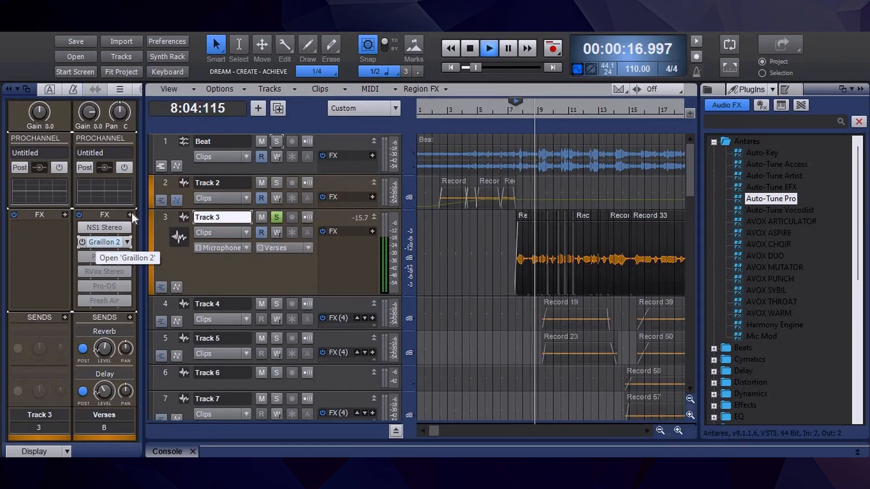
left_click(277, 141)
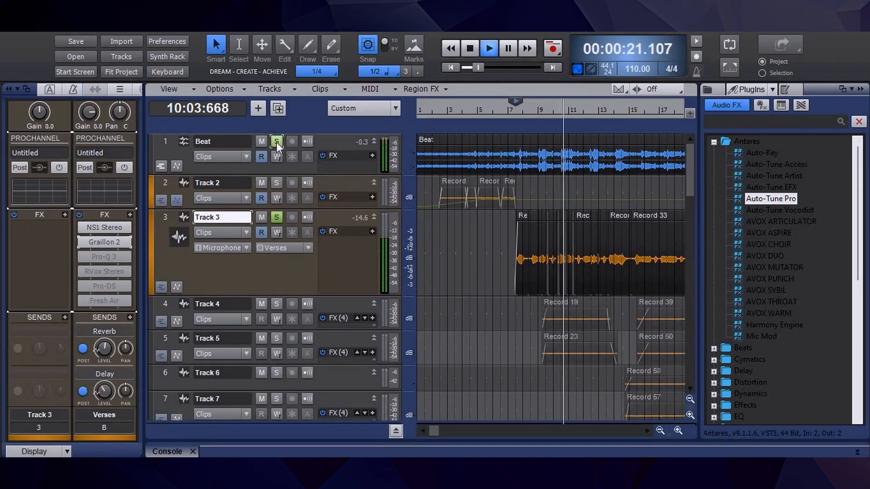
key("space")
left_click(276, 143)
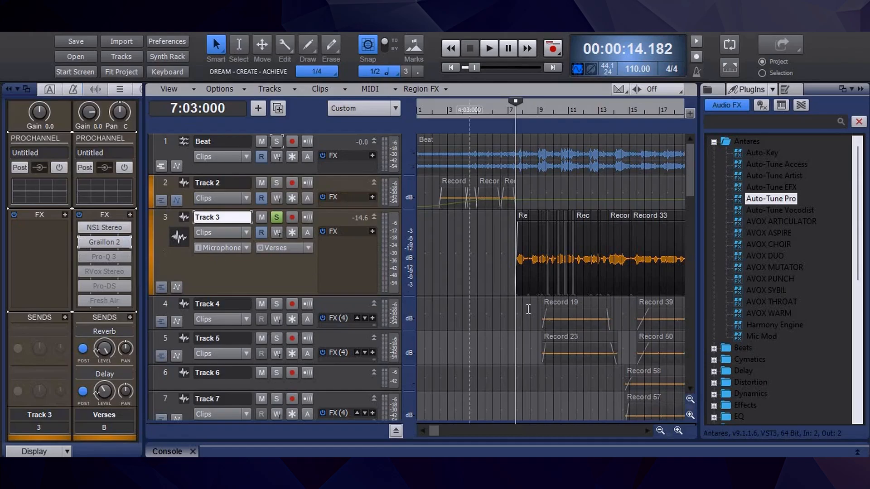
- Enable and open Pro-Q 3 on the Verses bus, and compare the playing vocal with the EQ bypassed and active
double_click(104, 257)
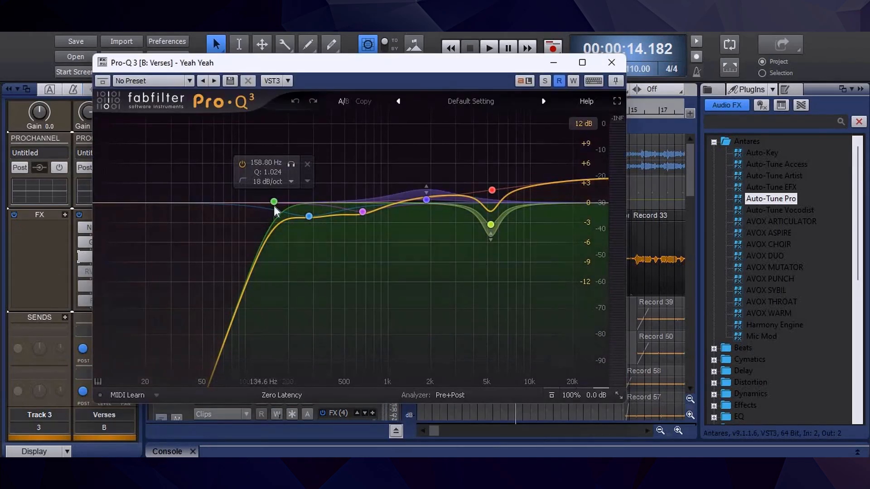
key("space")
left_click_drag(454, 64, 468, 64)
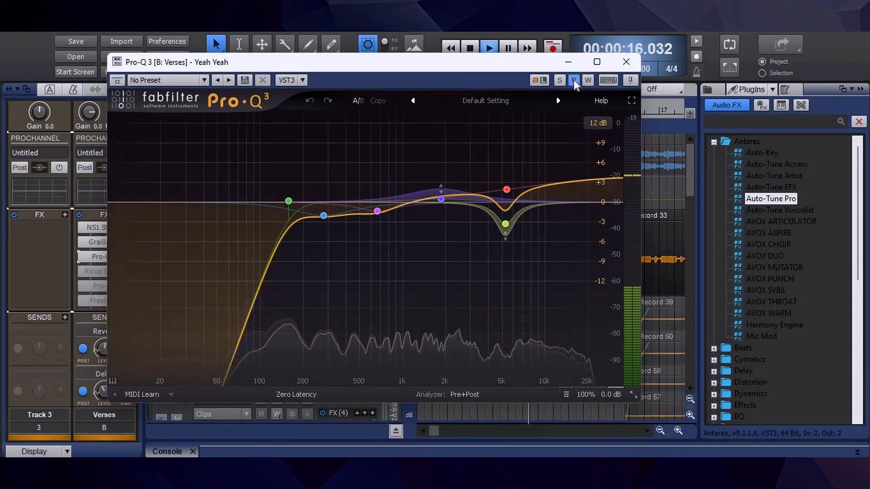
left_click(119, 80)
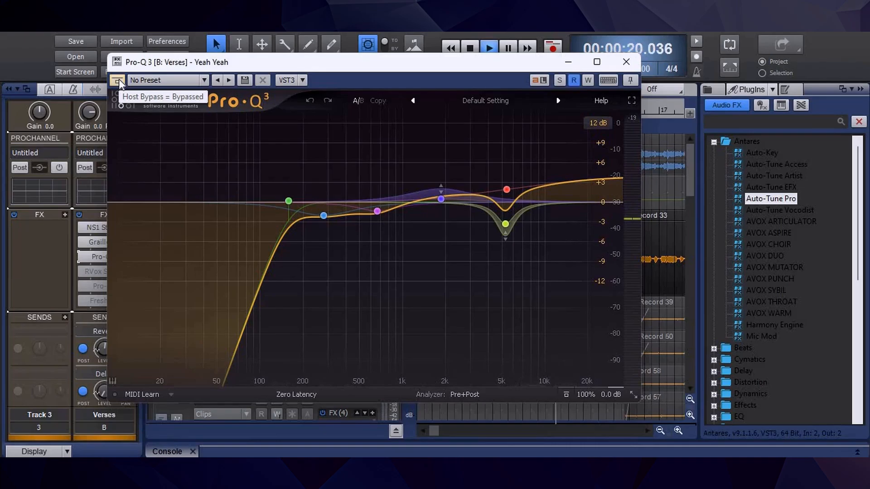
left_click(119, 80)
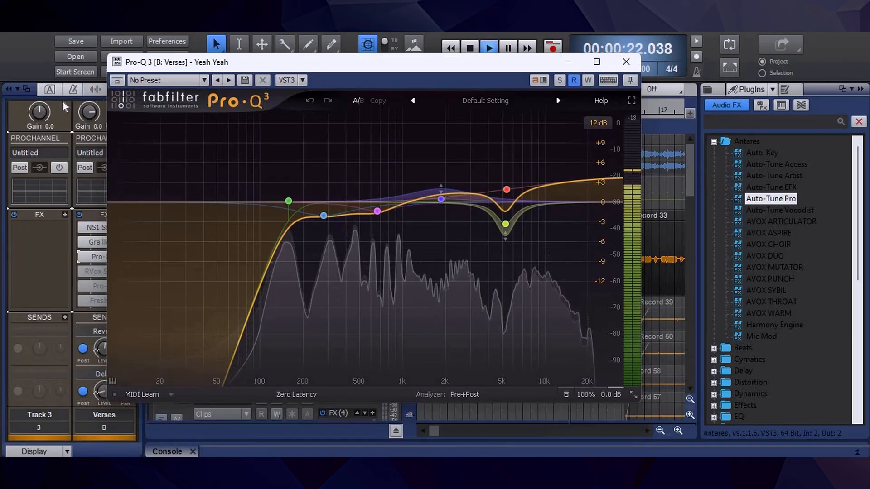
key("space")
- Solo the 158.80 Hz low-cut band in Pro-Q 3 to hear the rumble it removes, and unsolo it
mouse_move(288, 201)
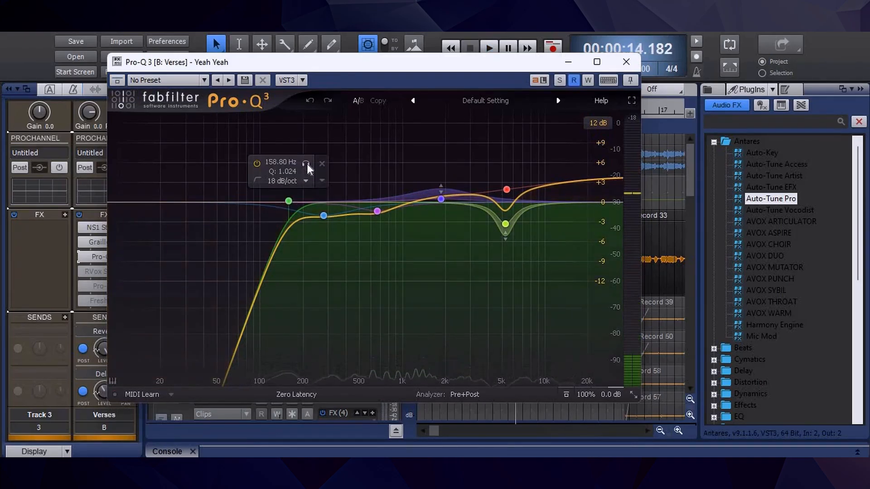
left_click(306, 164)
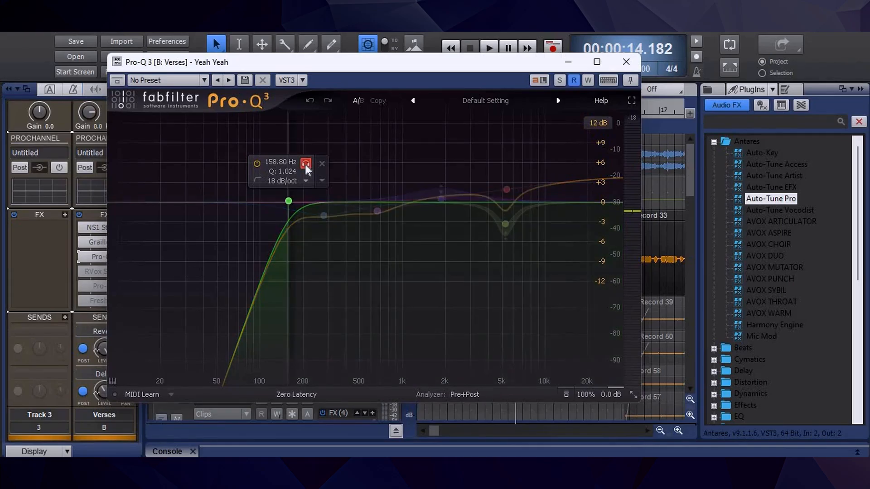
key("space")
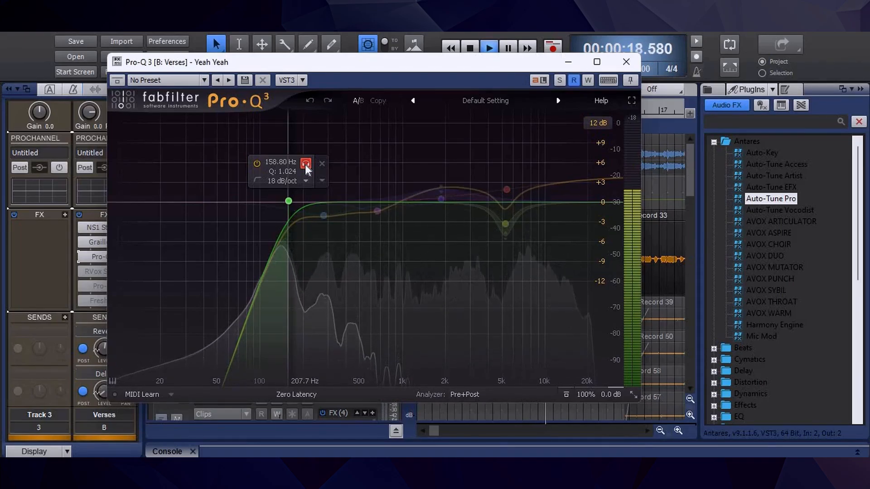
left_click(306, 164)
key("space")
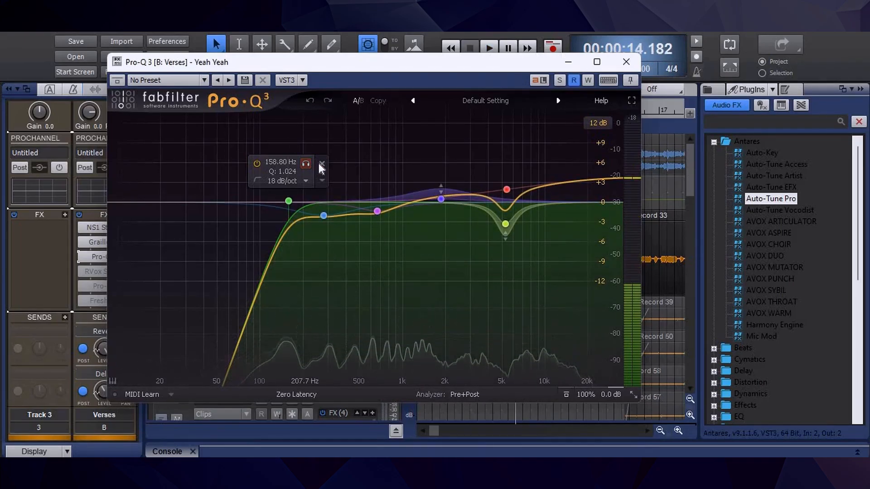
- Audition the 280.10 Hz bell cut in solo, and play the vocal through the full Pro-Q 3 curve
mouse_move(325, 221)
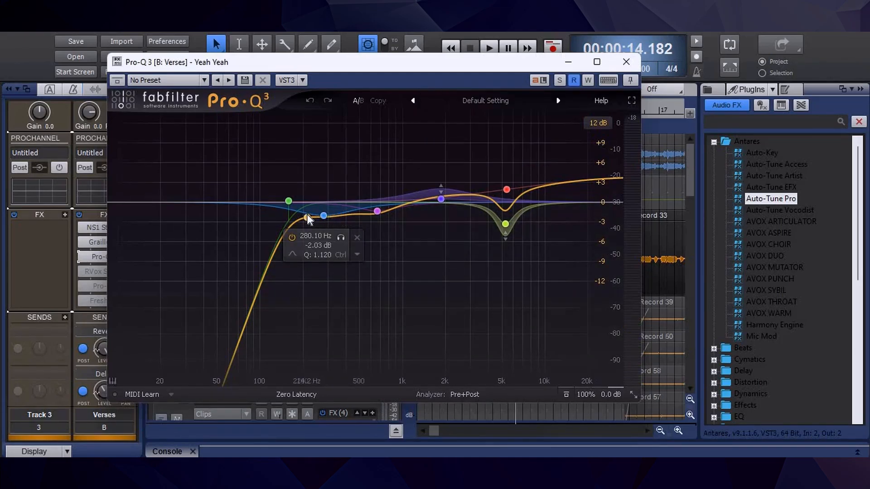
key("space")
left_click(341, 238)
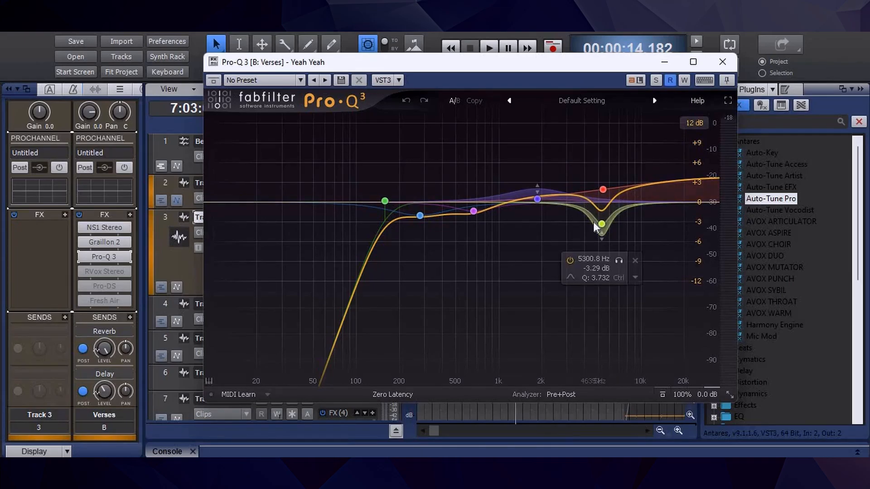
key("space")
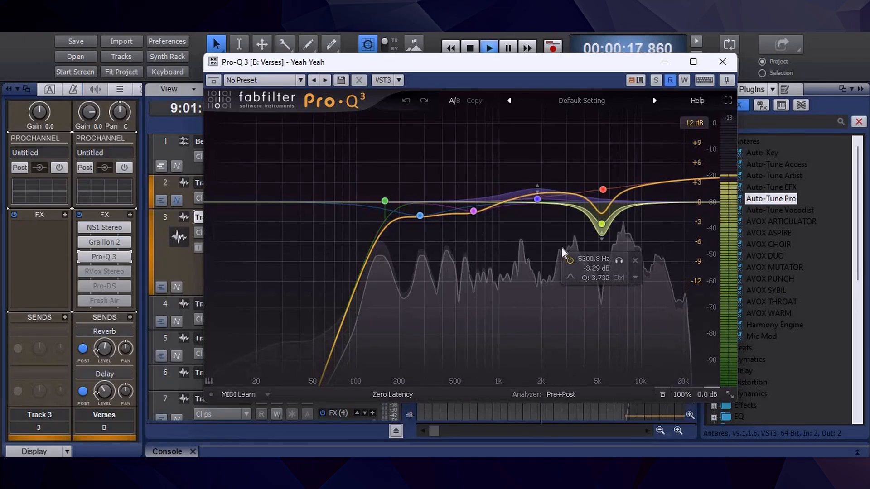
key("space")
- Enable and open RVox Stereo on the Verses bus, examine its compression and gain settings, and close it
double_click(105, 271)
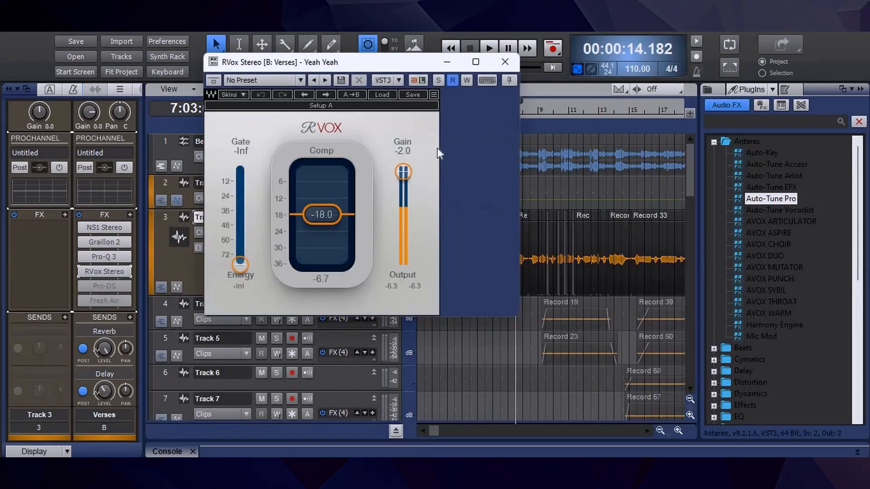
left_click_drag(367, 73, 253, 57)
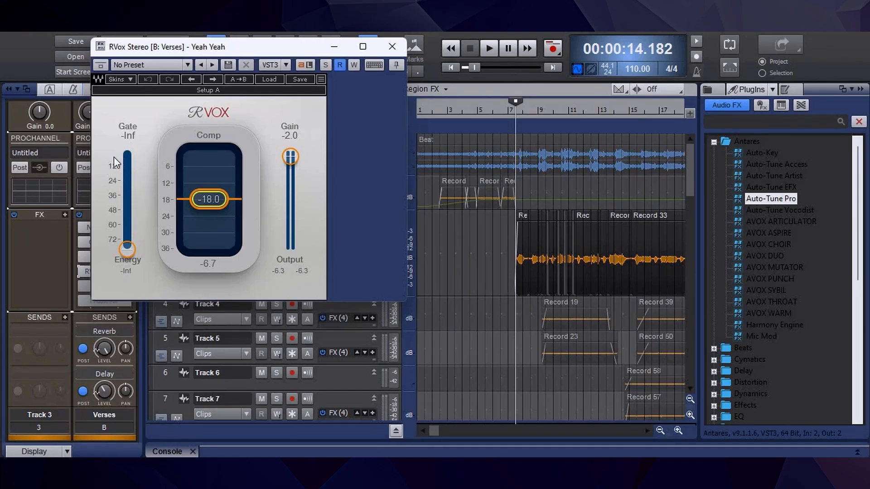
left_click_drag(277, 47, 299, 76)
left_click(414, 76)
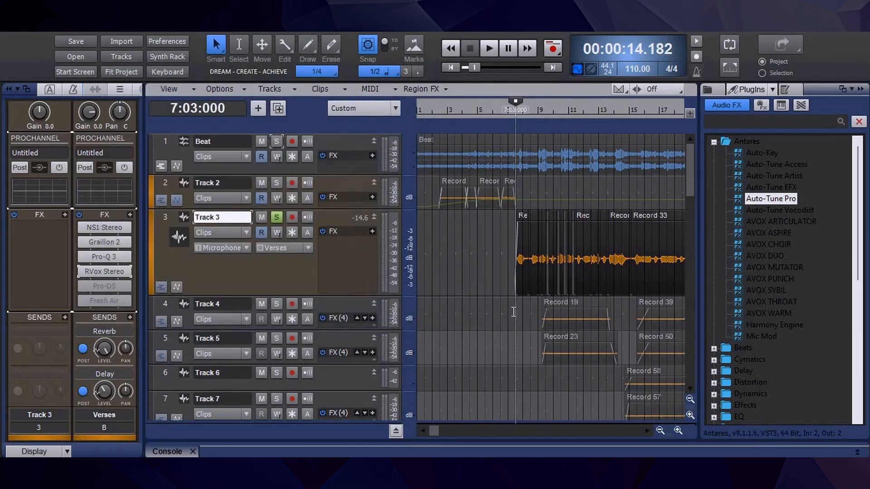
- Audition the vocal through RVox Stereo, first alone and with the Beat track soloed alongside it
key("space")
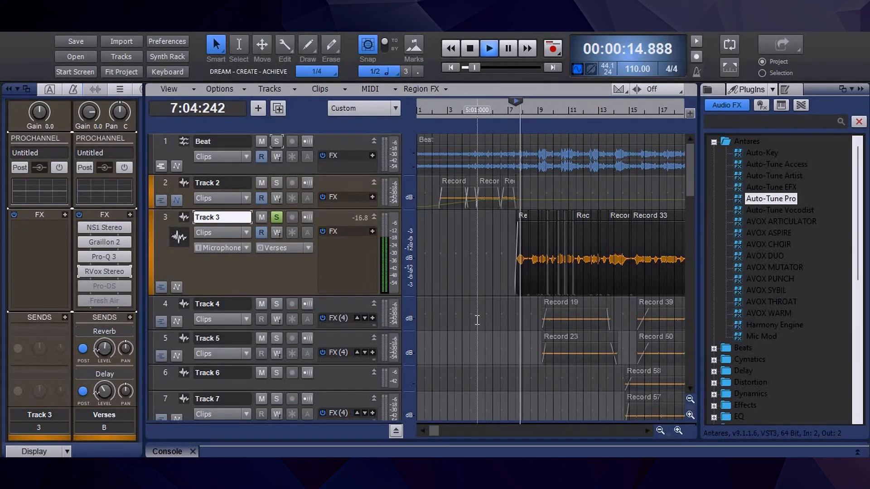
left_click(279, 144)
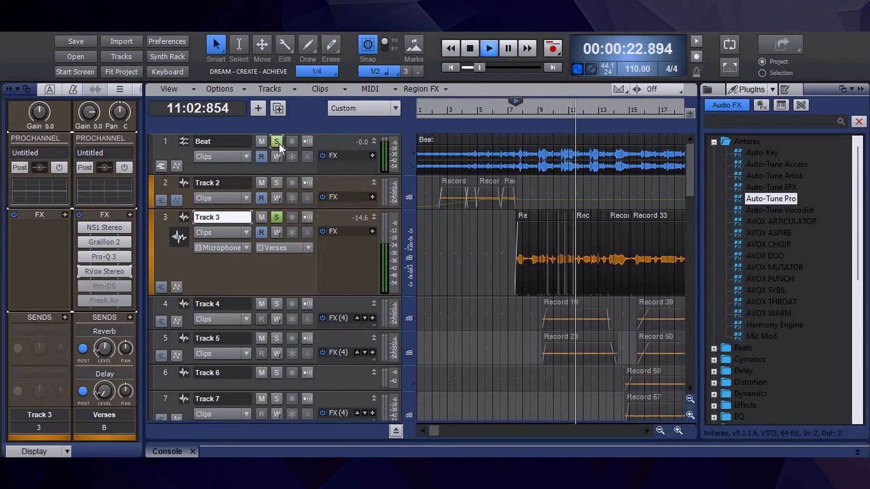
key("space")
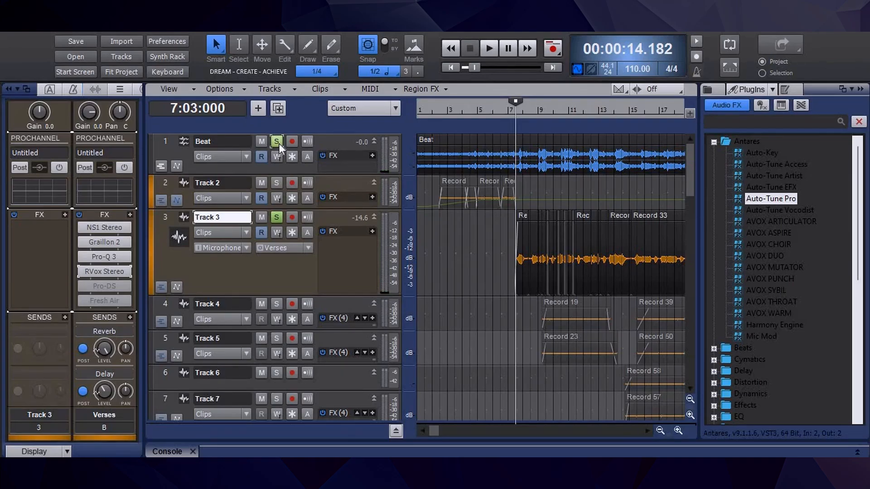
- Open Pro-Q 3 on the Verses bus and audition its 5411.3 Hz high shelf and 5300.8 Hz bell cut in solo
double_click(104, 256)
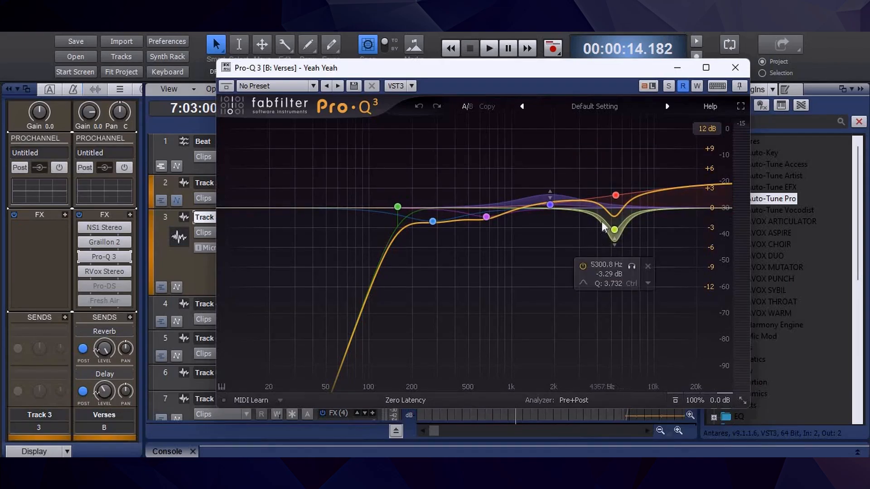
left_click(631, 158)
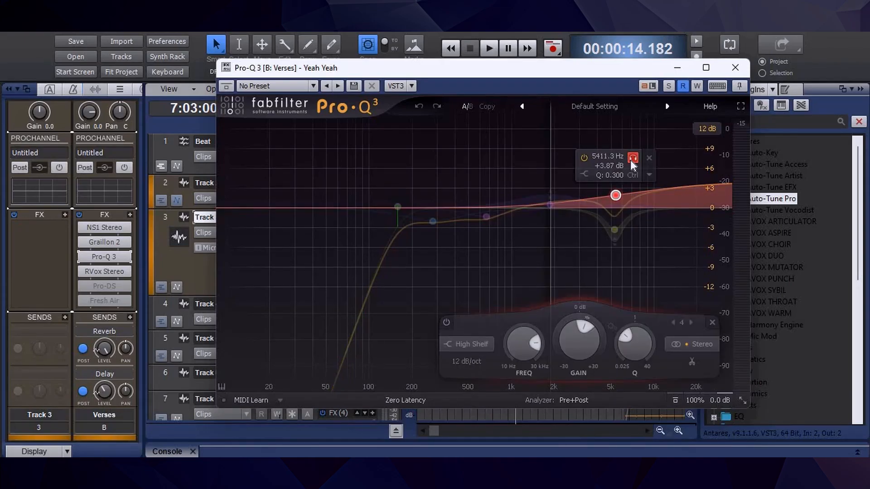
key("space")
left_click(615, 234)
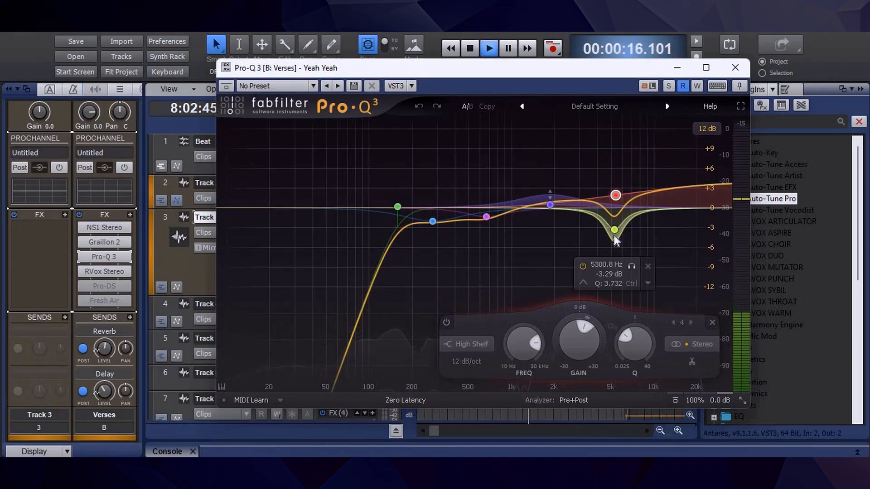
left_click(634, 263)
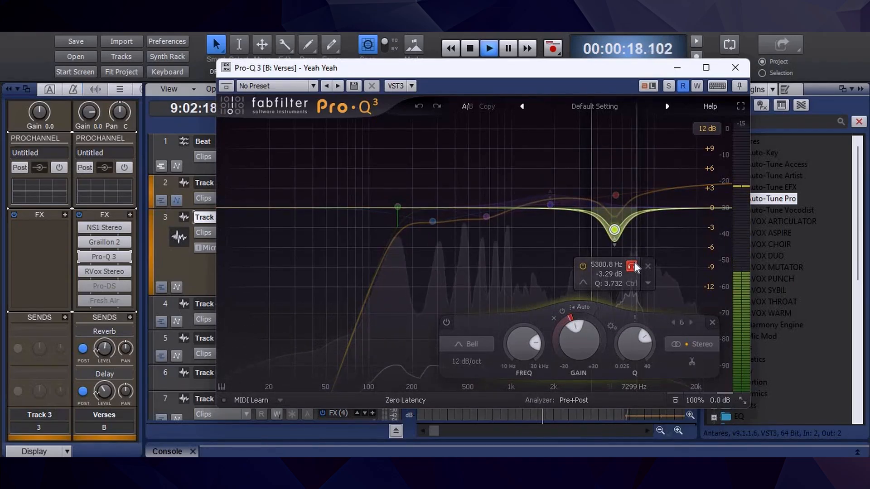
left_click(668, 86)
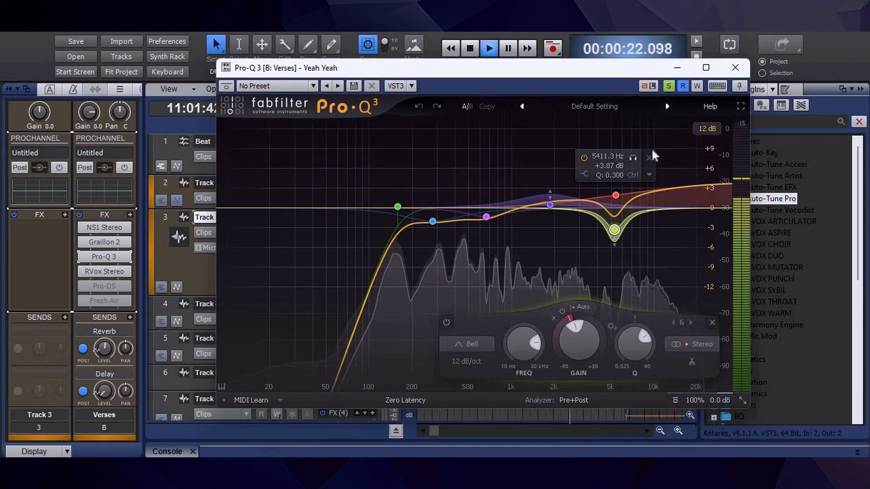
key("space")
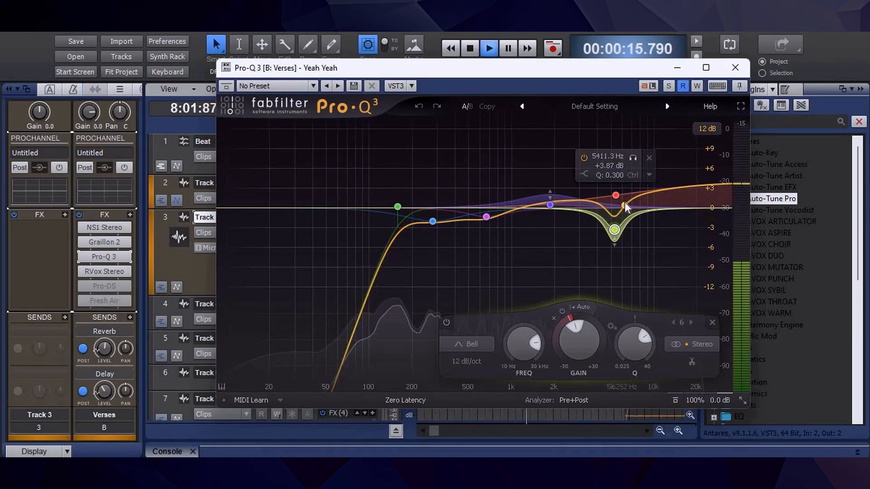
- Compare the 5411.3 Hz high shelf with the 5300.8 Hz cut in solo during playback, unsolo them, and close Pro-Q 3
left_click(633, 157)
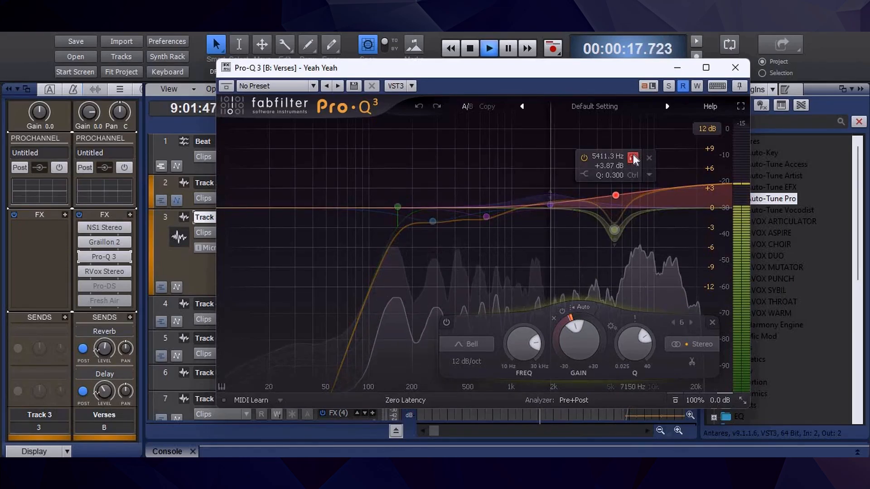
left_click(632, 266)
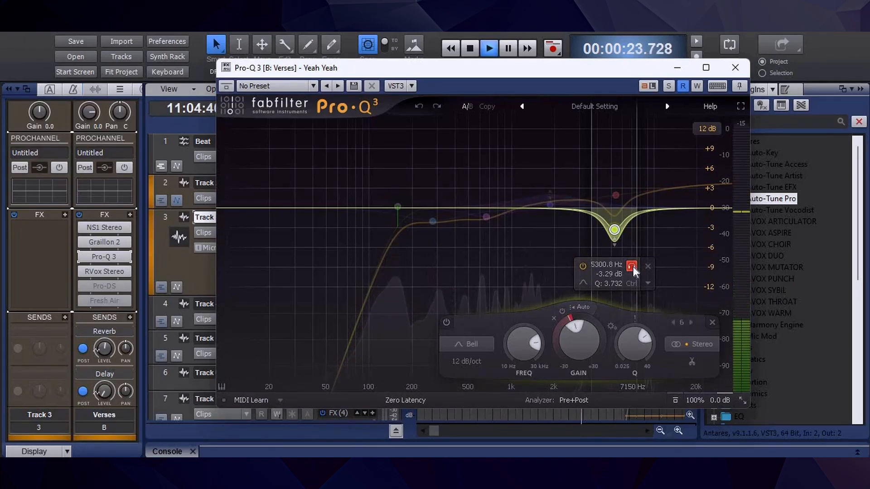
left_click(632, 266)
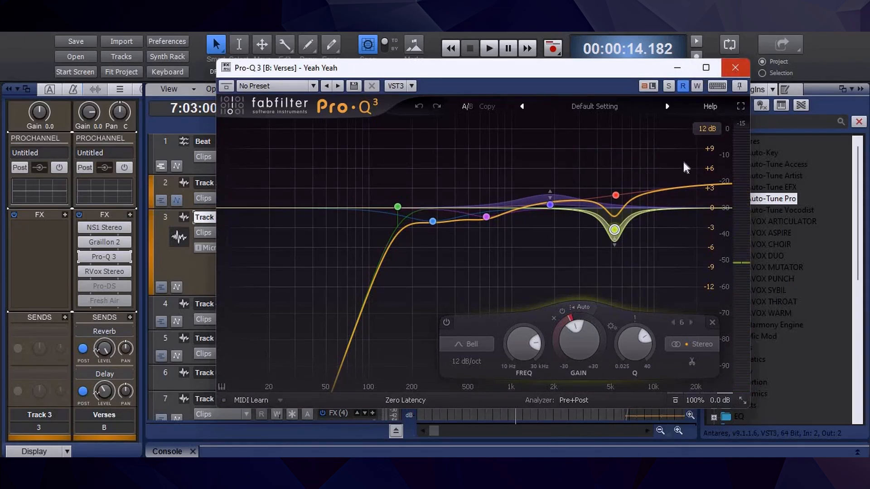
left_click(735, 66)
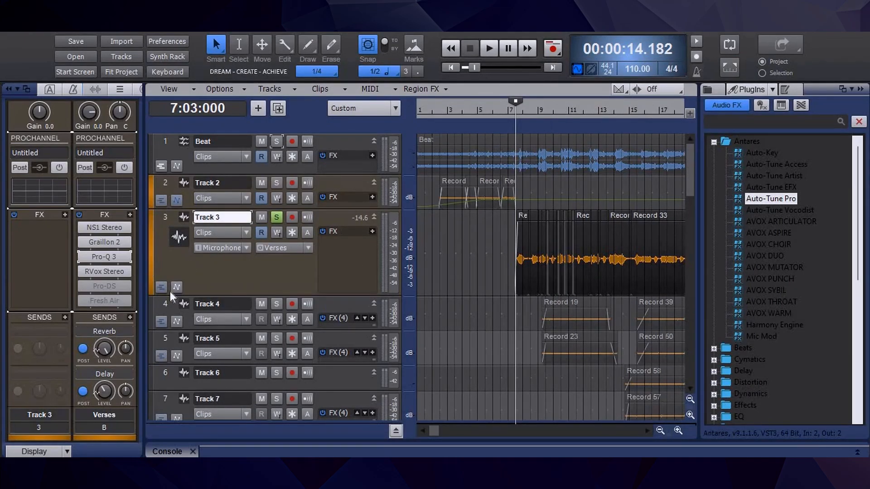
- Enable and open Pro-DS on the Verses bus, and play the vocal through it
left_click(82, 287)
double_click(102, 287)
key("space")
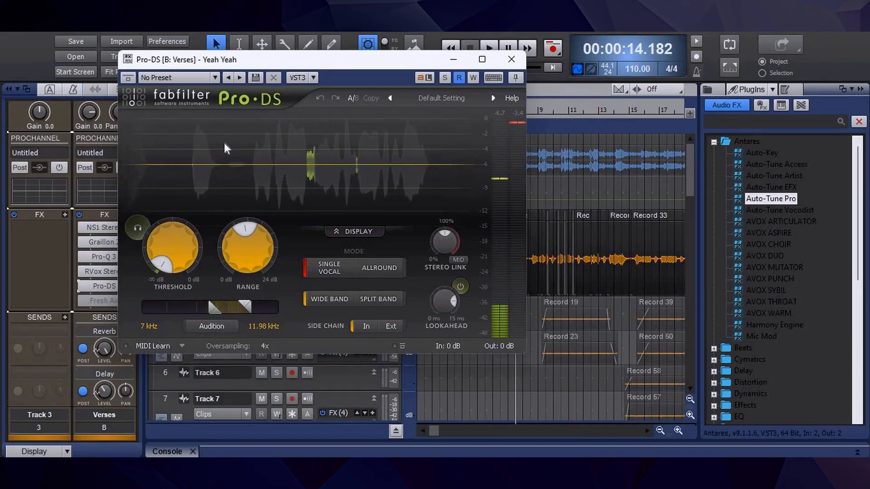
- Try the Pro-DS threshold at about -47.78 dB during playback, and turn it back down to its lowest range
mouse_move(166, 251)
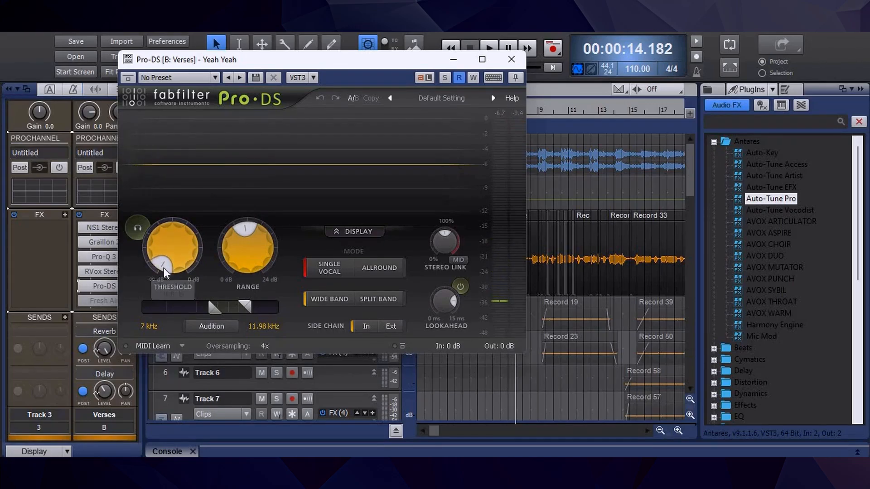
mouse_move(254, 257)
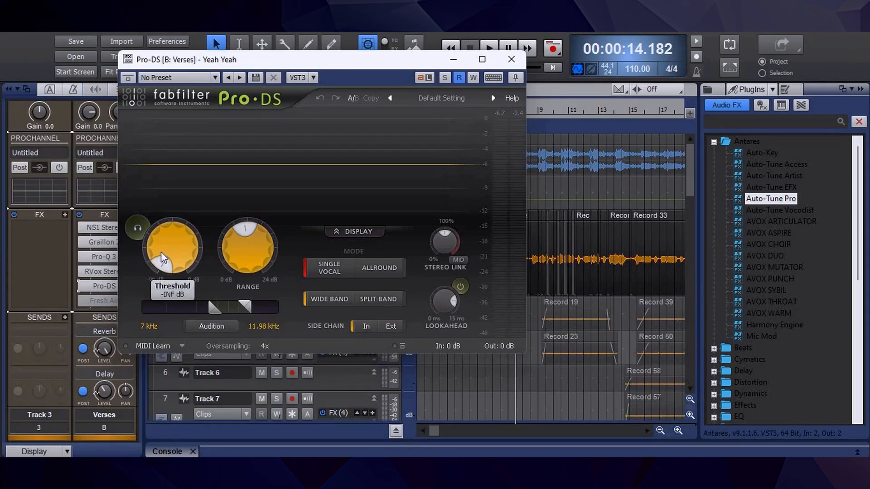
left_click_drag(173, 260, 165, 218)
key("space")
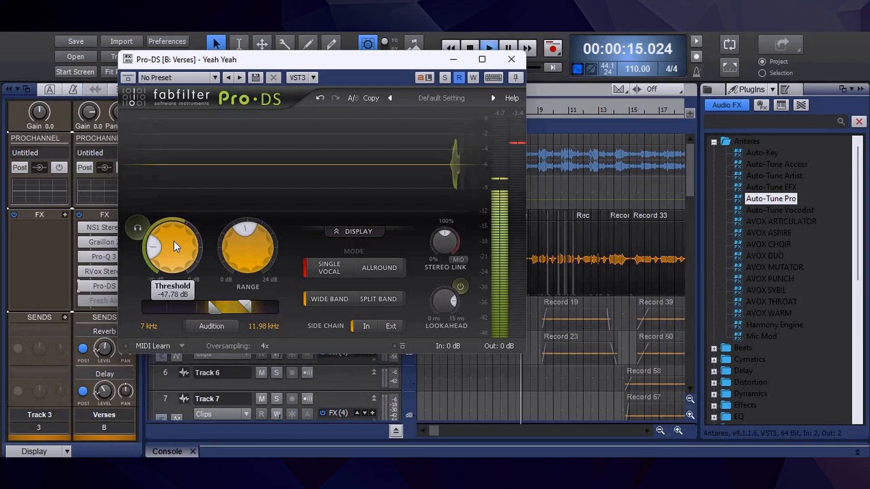
key("space")
left_click_drag(173, 242, 149, 295)
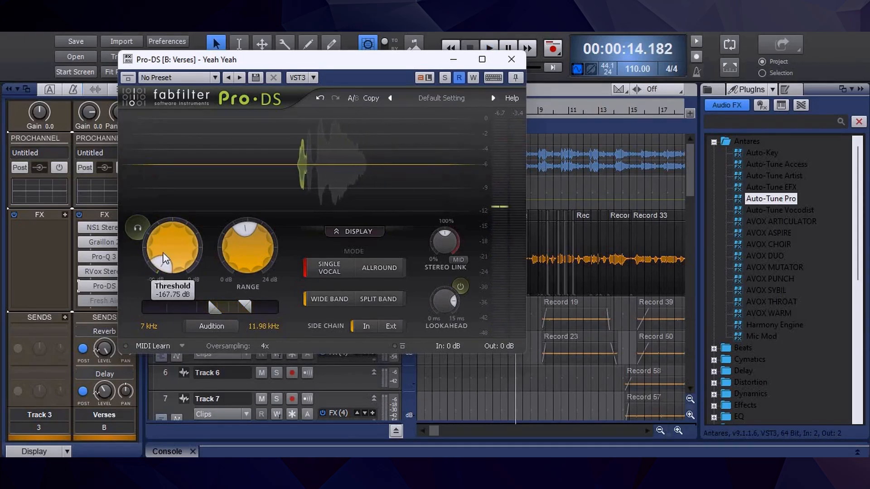
- Check the Pro-DS range setting, audition the vocal with Pro-DS active and bypassed, and leave it active
mouse_move(240, 227)
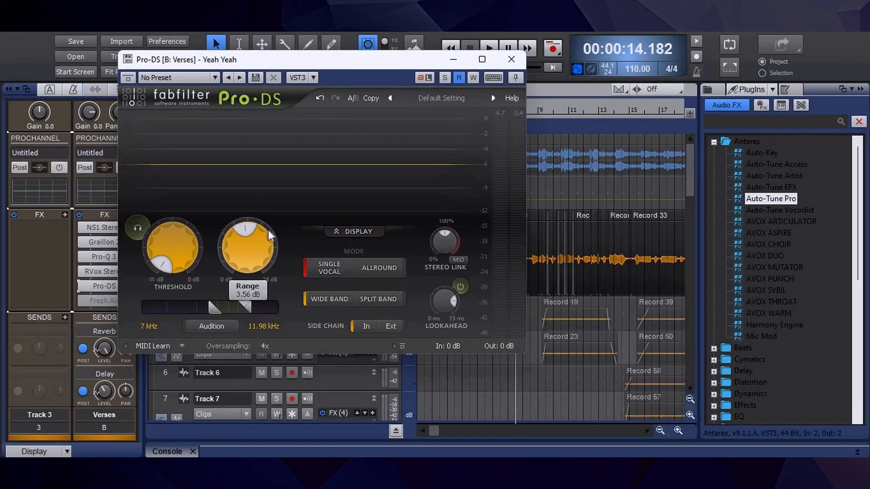
mouse_move(245, 252)
key("space")
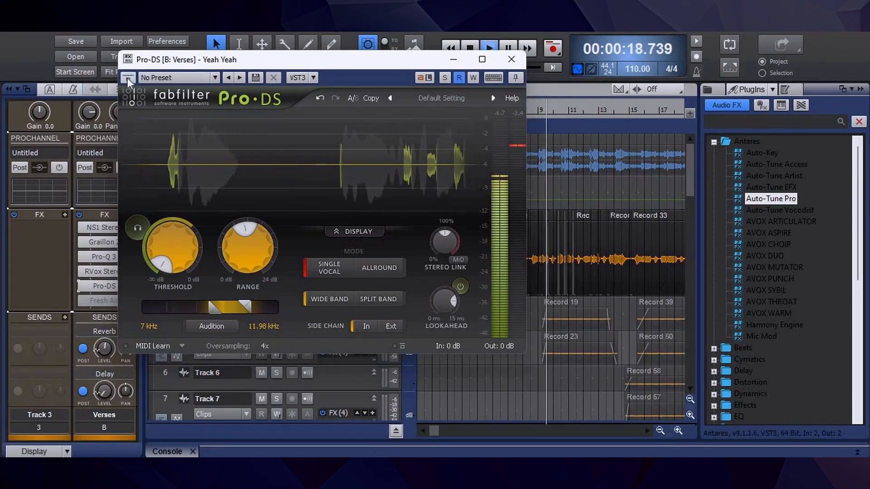
key("space")
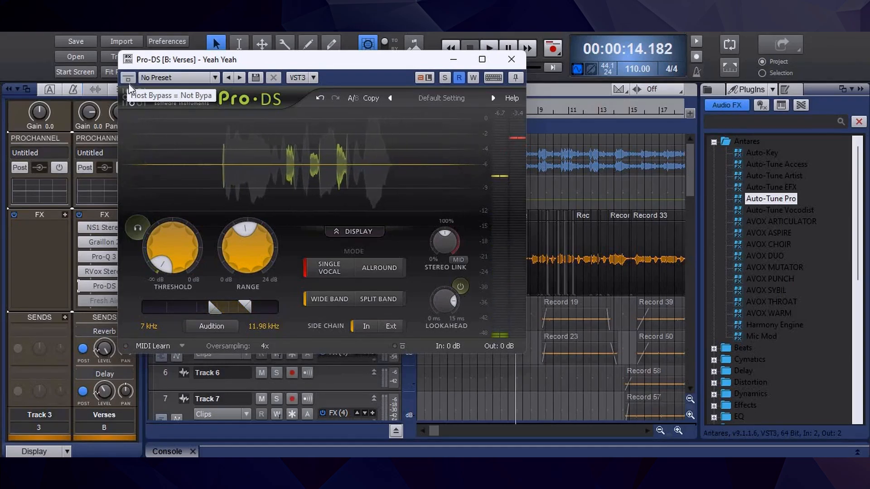
key("space")
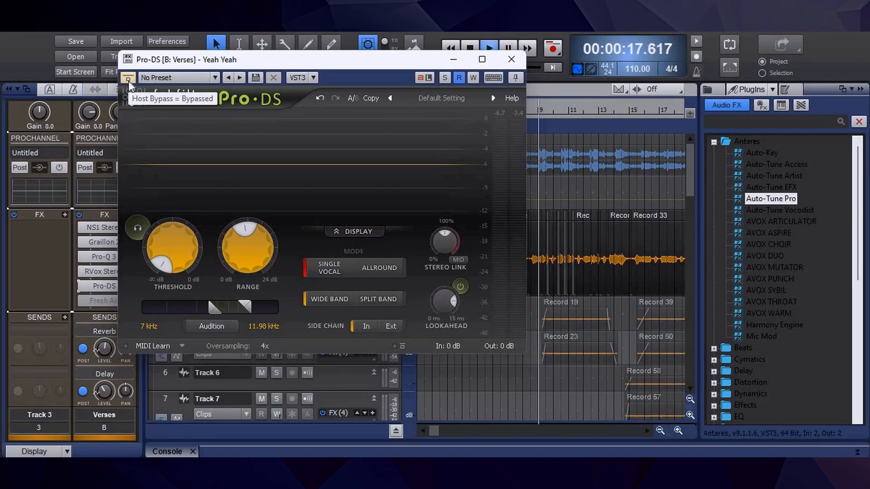
key("space")
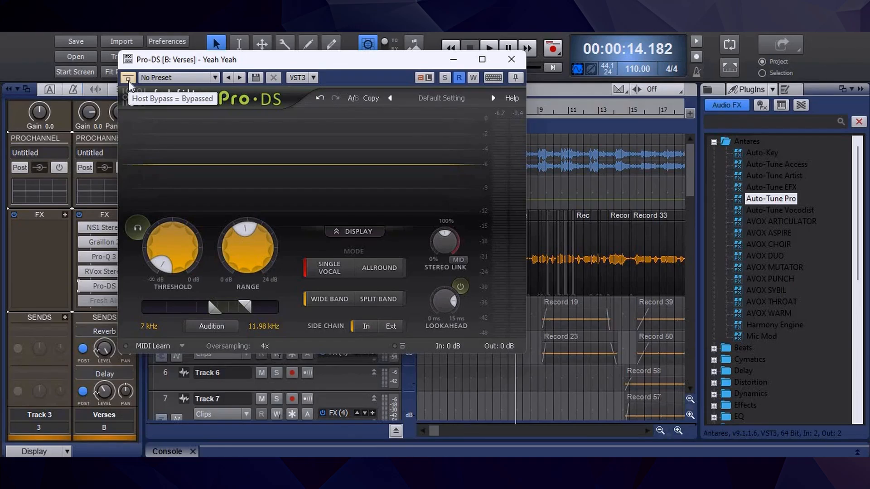
left_click(129, 79)
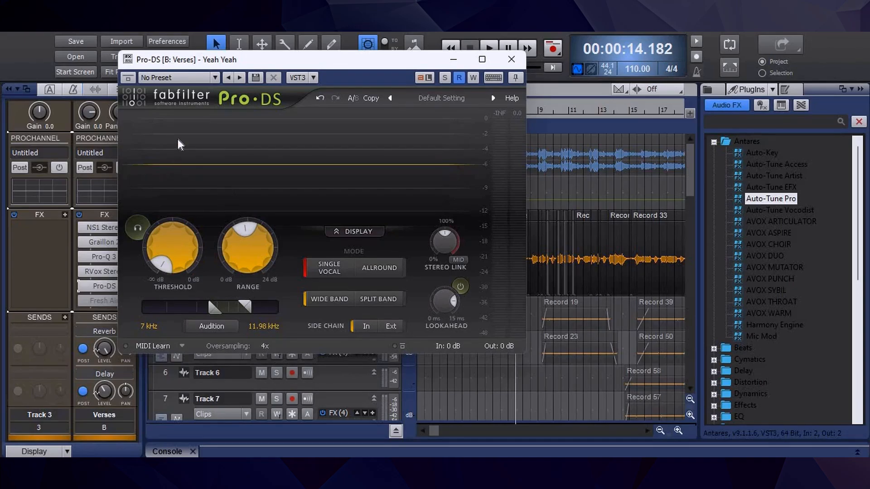
- Listen to only the sibilance that Pro-DS detects, restore normal monitoring during playback, and close Pro-DS
mouse_move(138, 233)
left_click(139, 231)
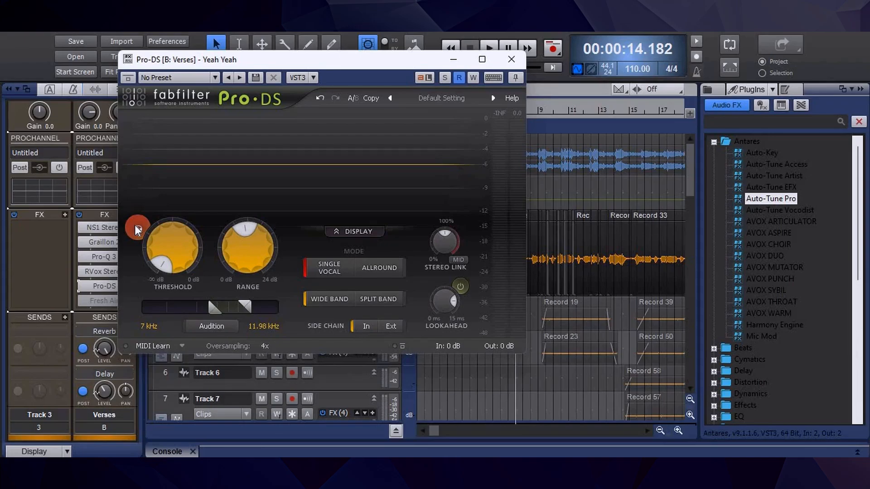
key("space")
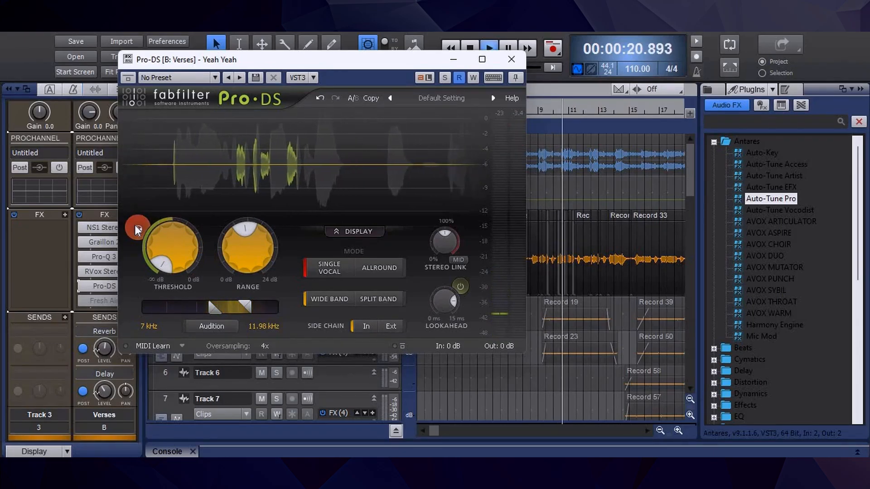
left_click(137, 230)
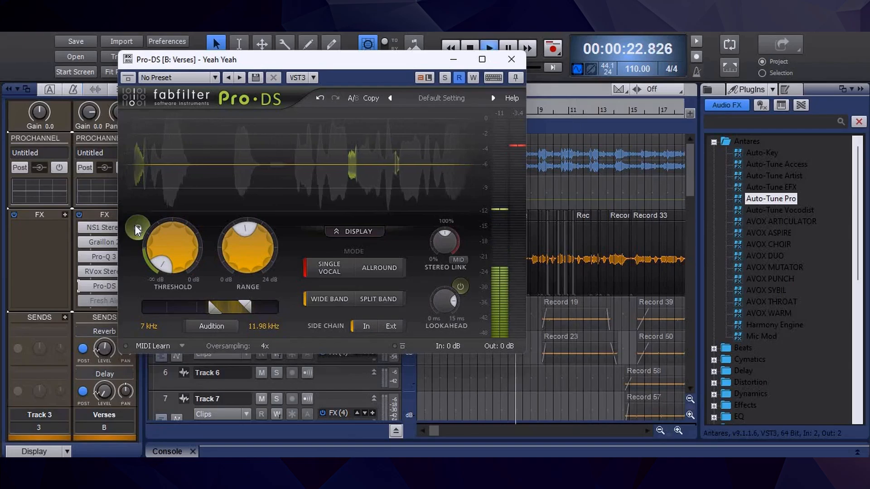
key("space")
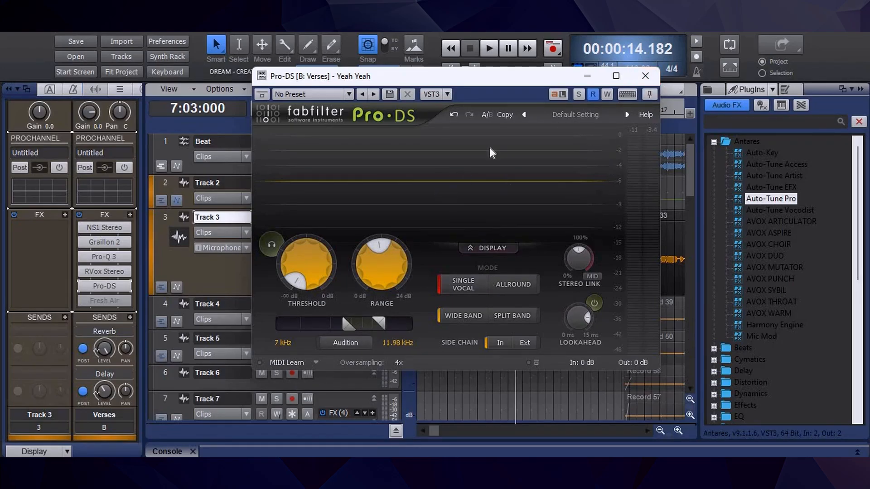
mouse_move(502, 81)
left_mouse_down()
mouse_move(456, 89)
mouse_move(499, 93)
left_mouse_up()
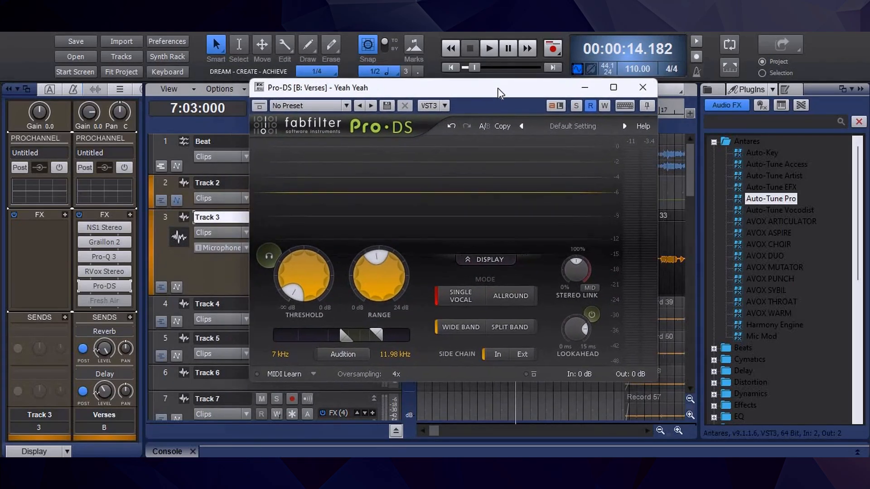
left_click(644, 89)
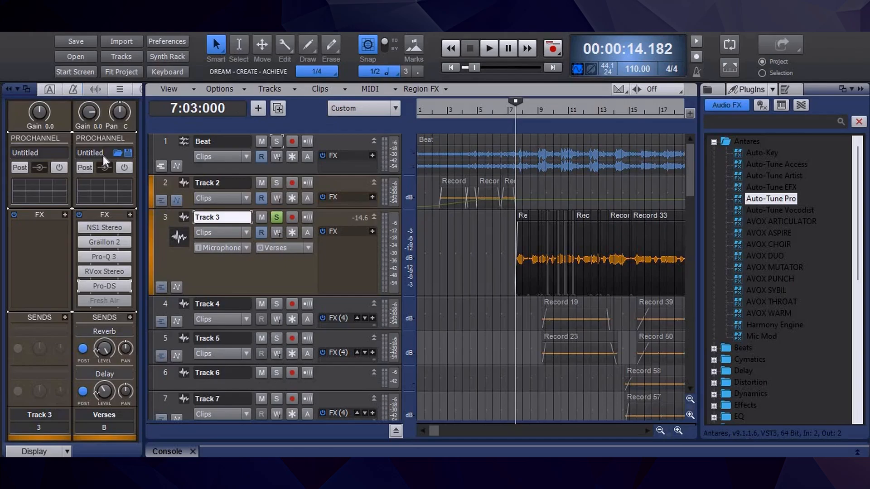
- Reopen Pro-Q 3 on the Verses bus to review its high-shelf boost, and close it
left_click(103, 254)
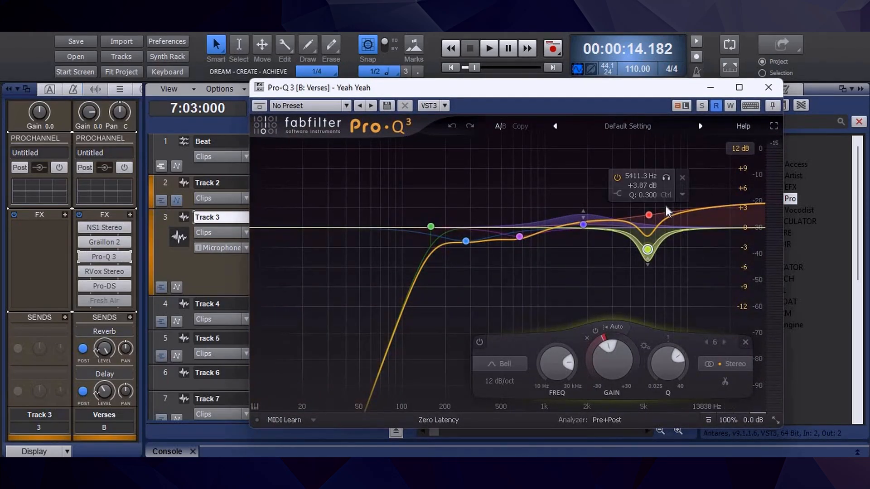
left_click_drag(452, 94, 378, 56)
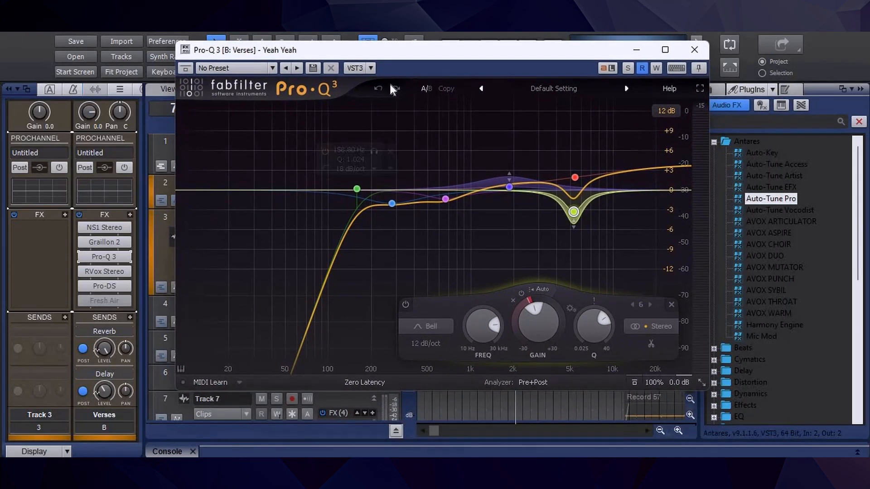
left_click(695, 50)
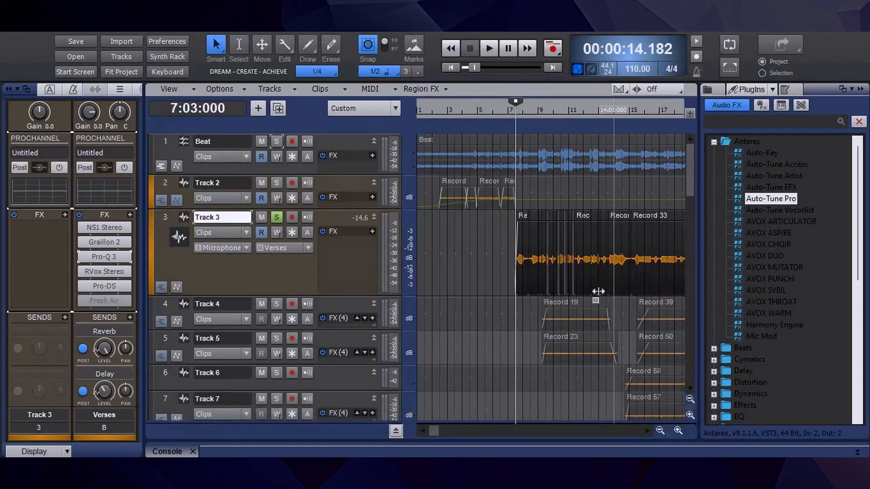
- Enable and open Fresh Air on the Verses bus, and examine its Mid Air and High Air settings
left_click(82, 301)
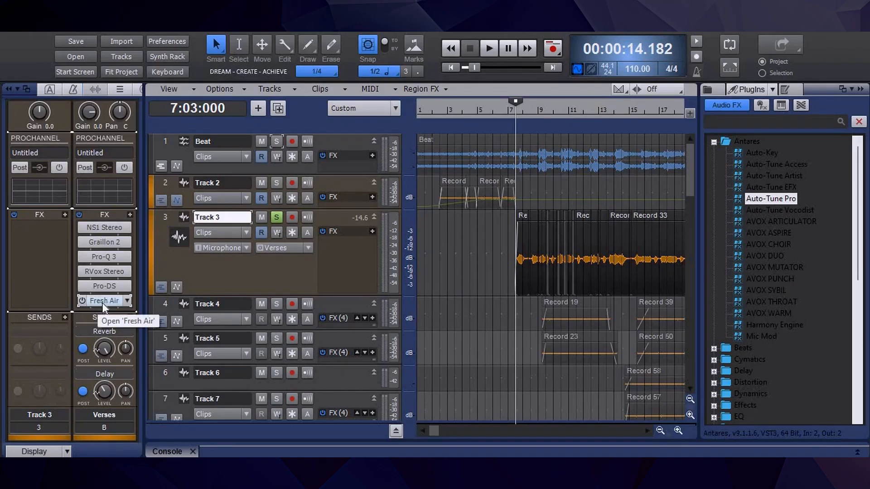
double_click(102, 302)
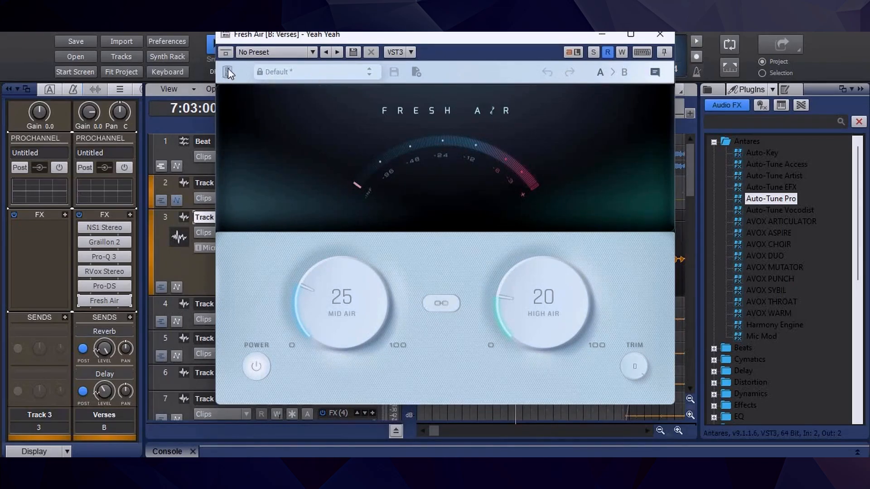
left_click(227, 73)
left_click(531, 170)
left_click_drag(509, 37, 483, 75)
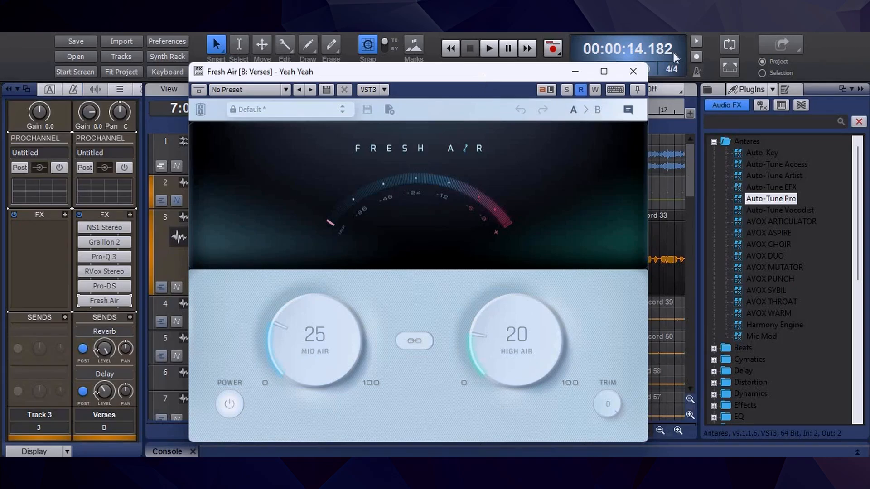
- Audition the vocal with Fresh Air active and bypassed, leave it active, and close its window
left_click_drag(450, 77, 285, 57)
key("space")
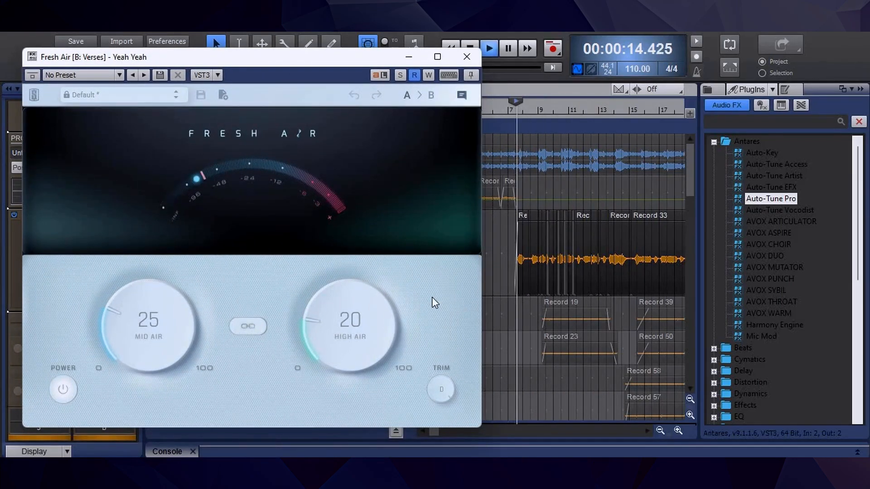
left_click(33, 74)
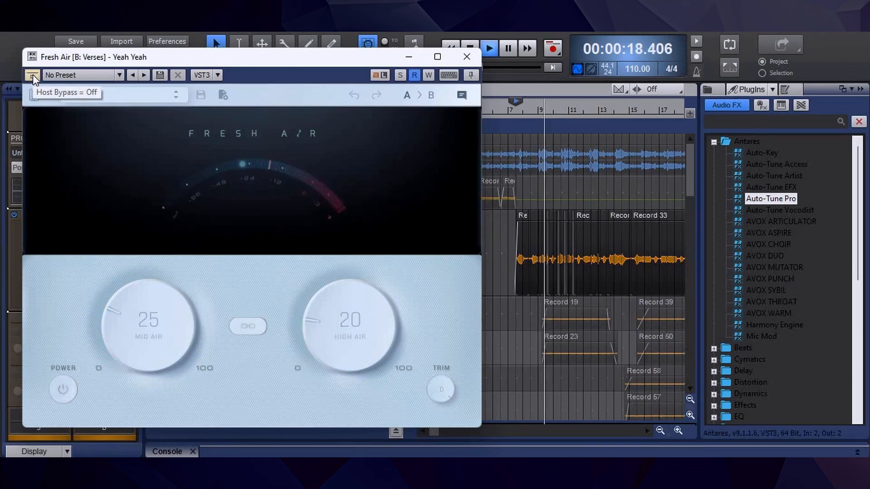
left_click(33, 74)
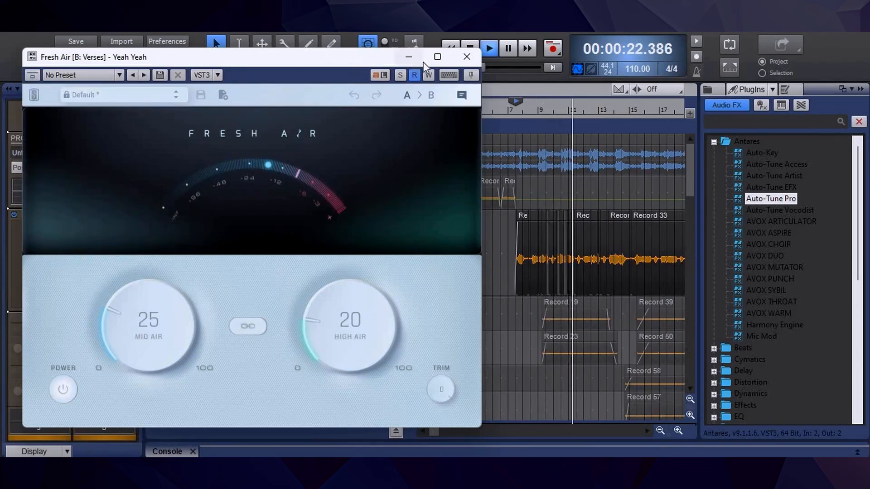
key("space")
left_click(465, 57)
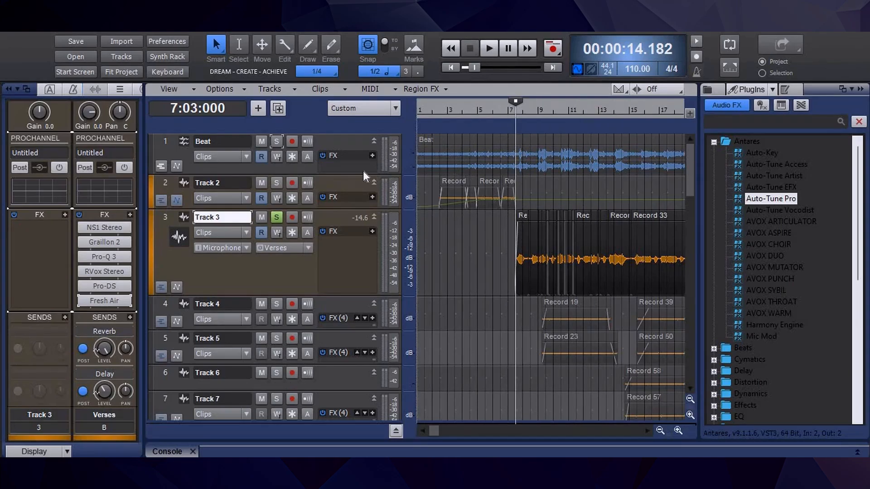
- Solo the Beat track alongside Track 3 and play the processed verse vocal with the beat
left_click(277, 141)
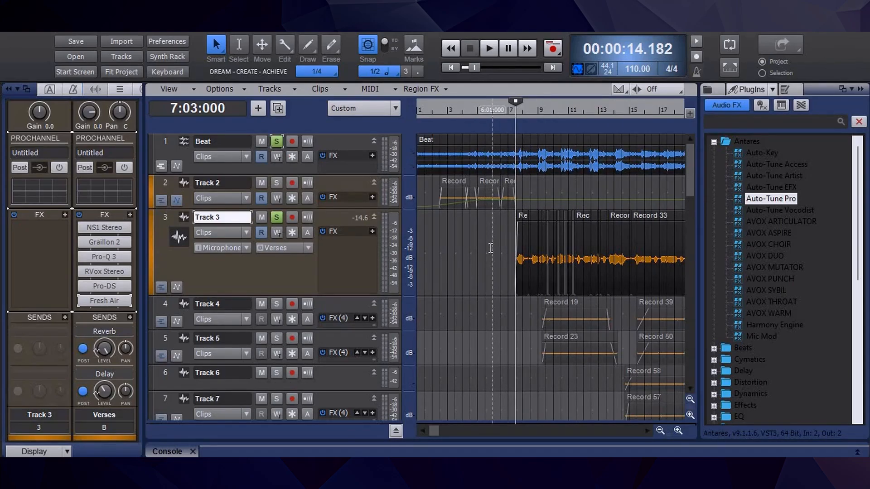
scroll(490, 248, "down", 2)
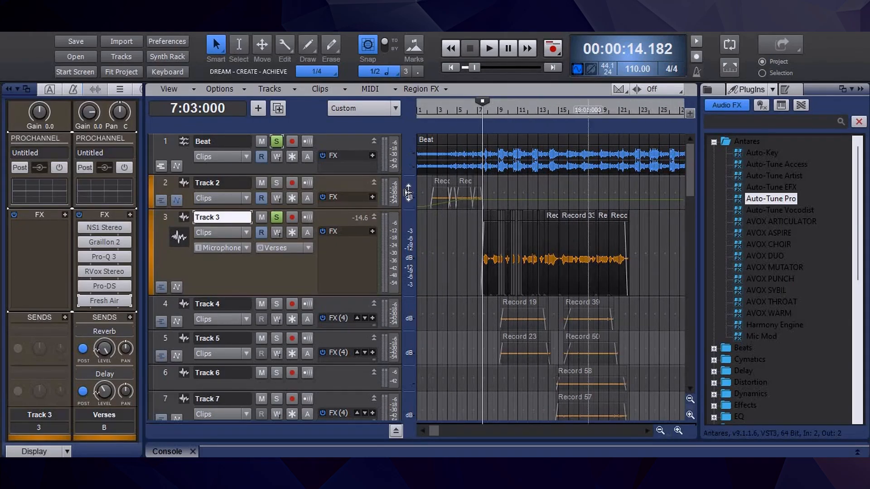
key("space")
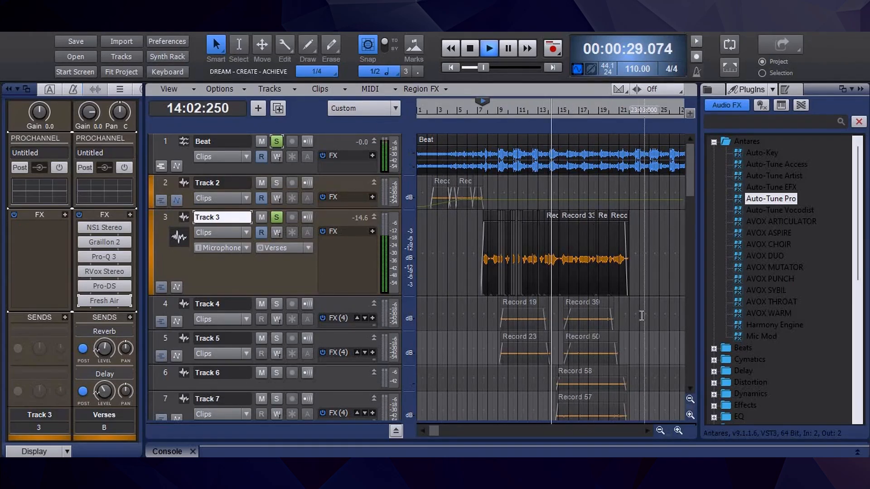
key("space")
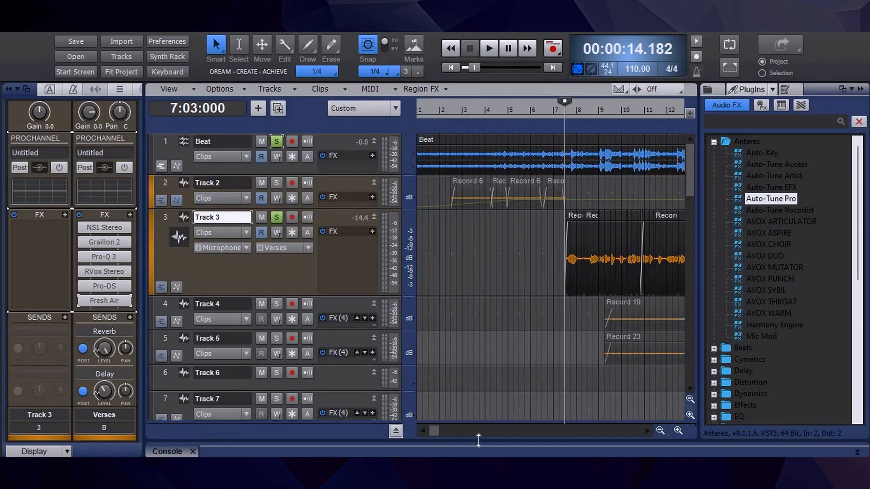
- Open the console and widen its bus section to show the effects on the Reverb and Delay buses
left_click_drag(434, 429, 453, 432)
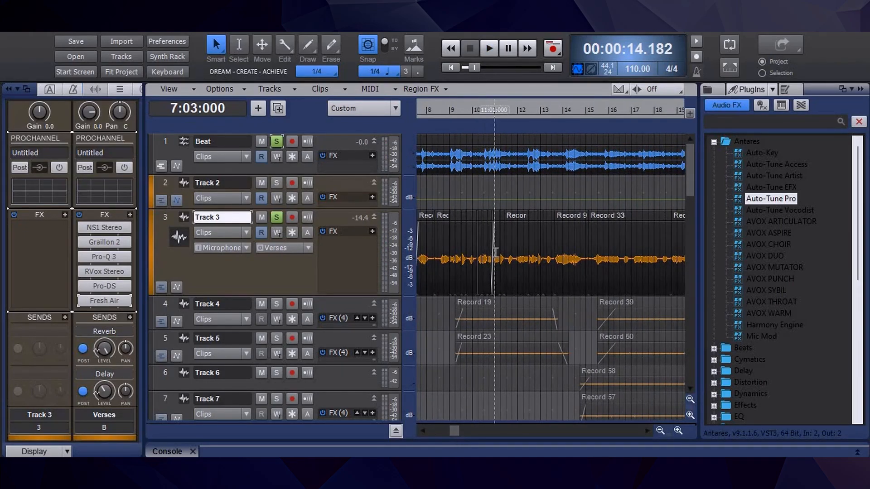
scroll(496, 227, "down", 3)
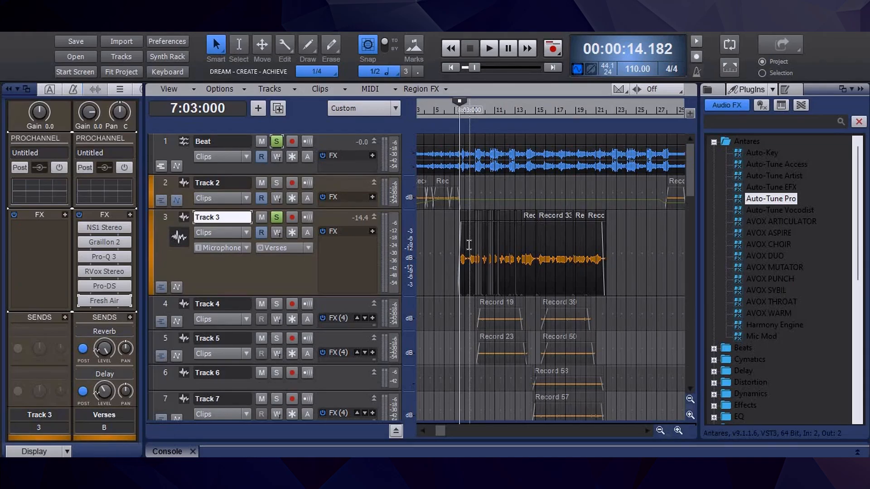
key("alt+2")
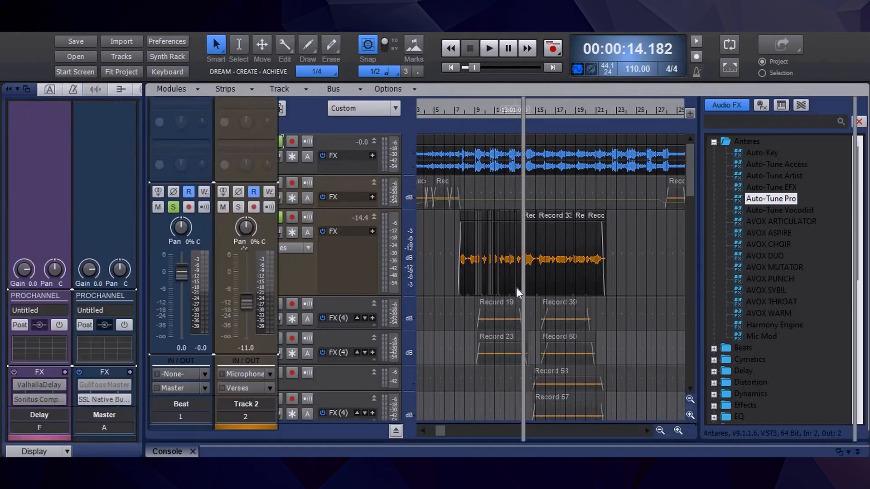
scroll(836, 212, "up", 5)
left_click_drag(515, 199, 453, 199)
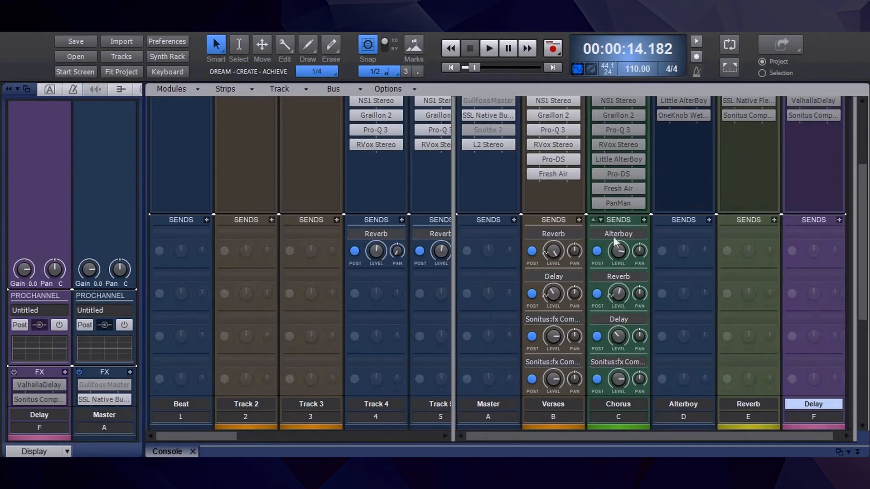
scroll(799, 274, "up", 3)
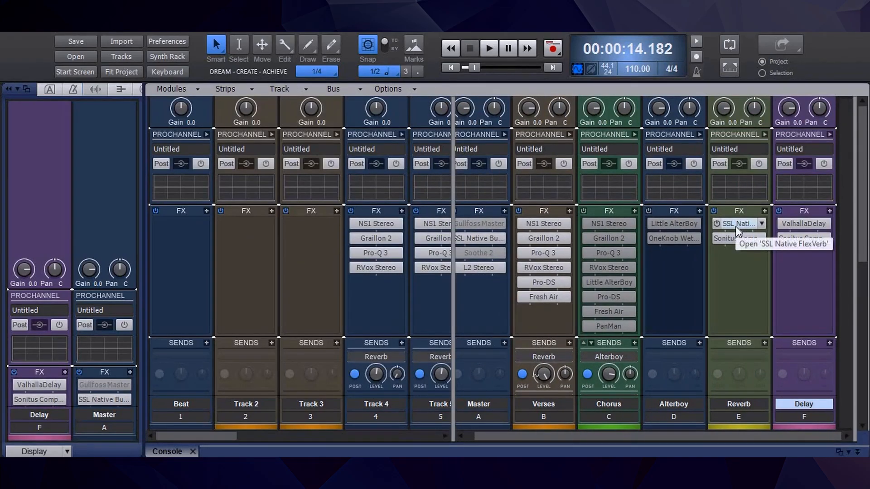
- Open SSL Native FlexVerb on the Reverb bus, examine its settings during playback, and close it
double_click(738, 223)
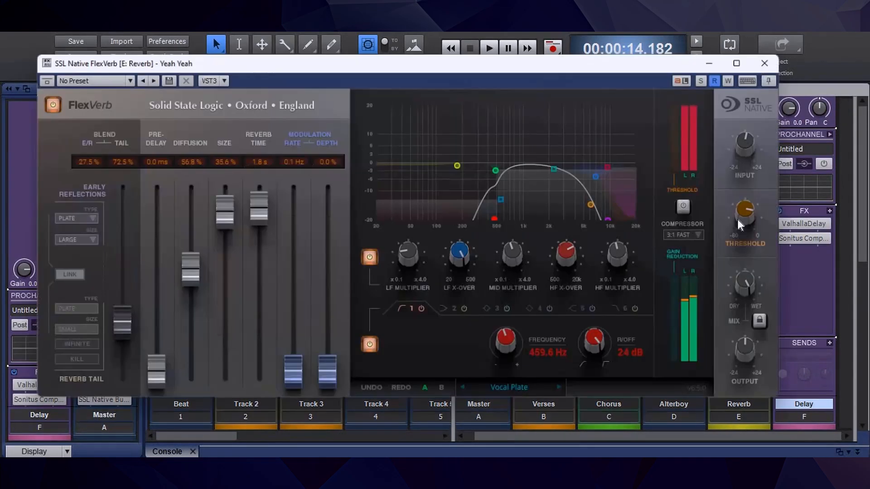
left_click_drag(510, 61, 405, 115)
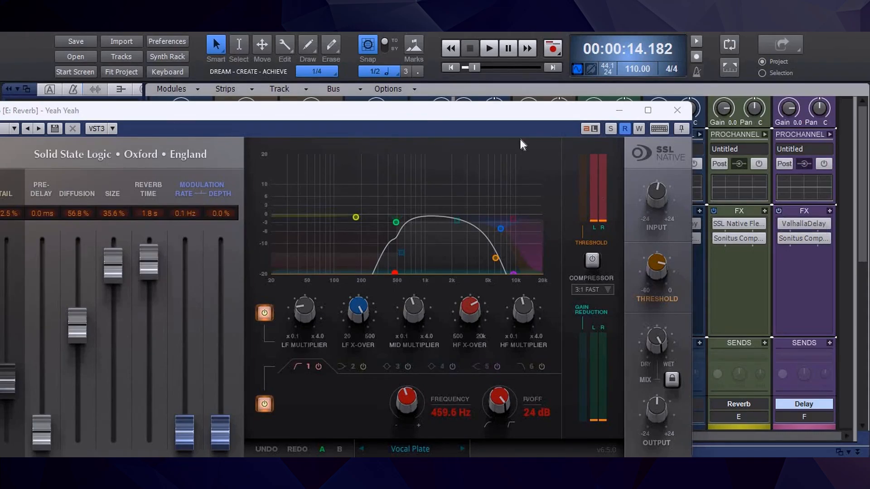
left_click_drag(513, 111, 560, 87)
key("space")
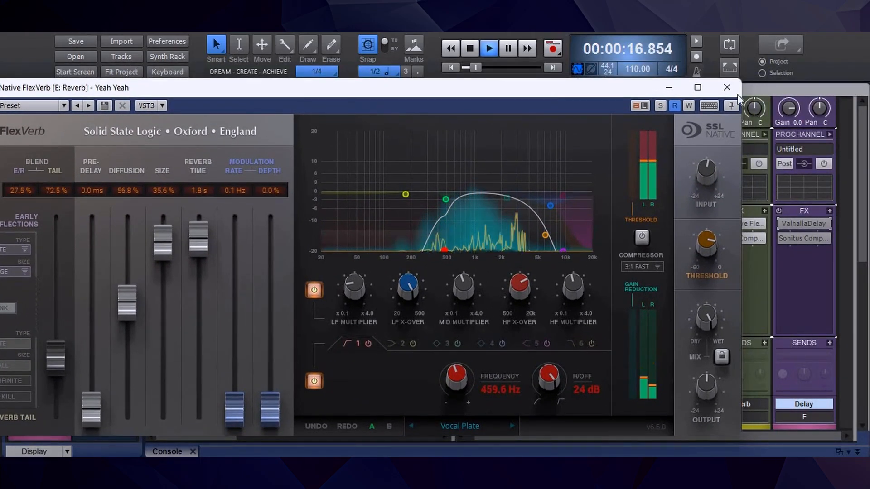
left_click(727, 87)
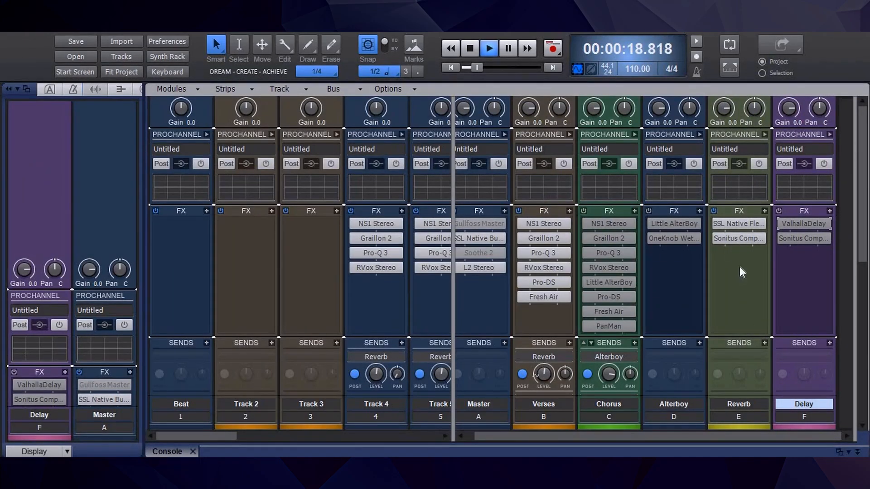
- Solo the Reverb bus during playback and stop the transport
scroll(739, 266, "down", 5)
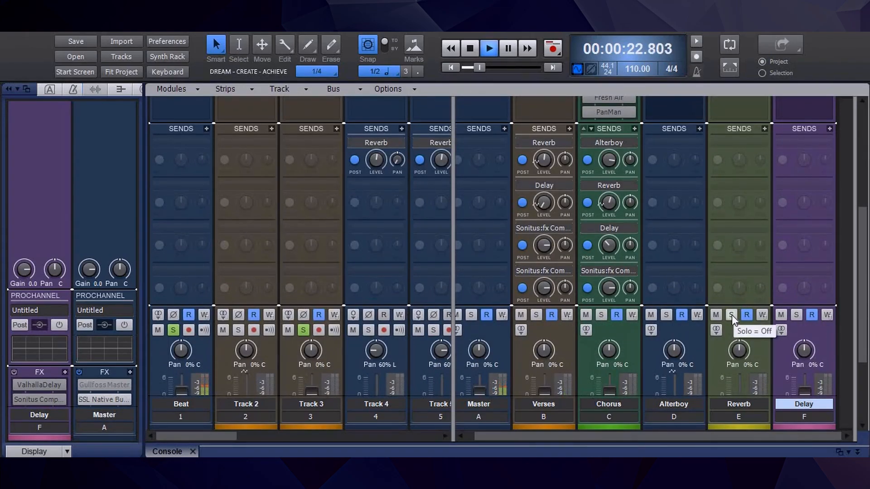
left_click(732, 315)
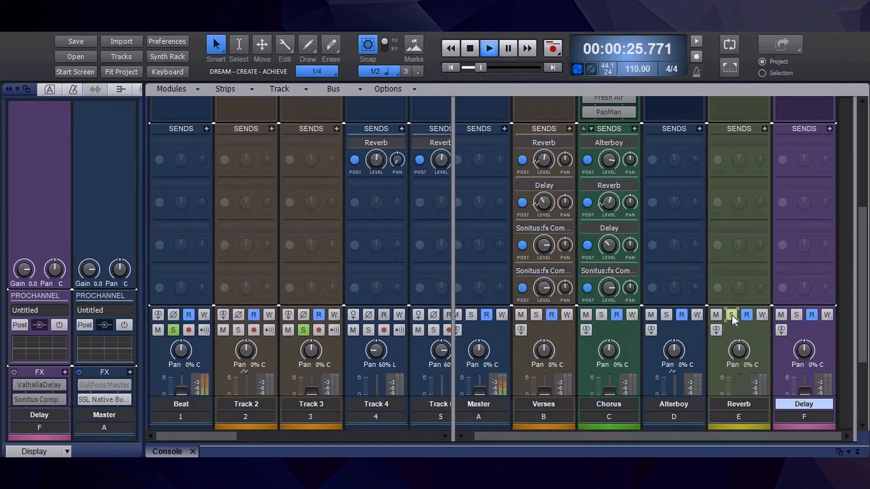
key("space")
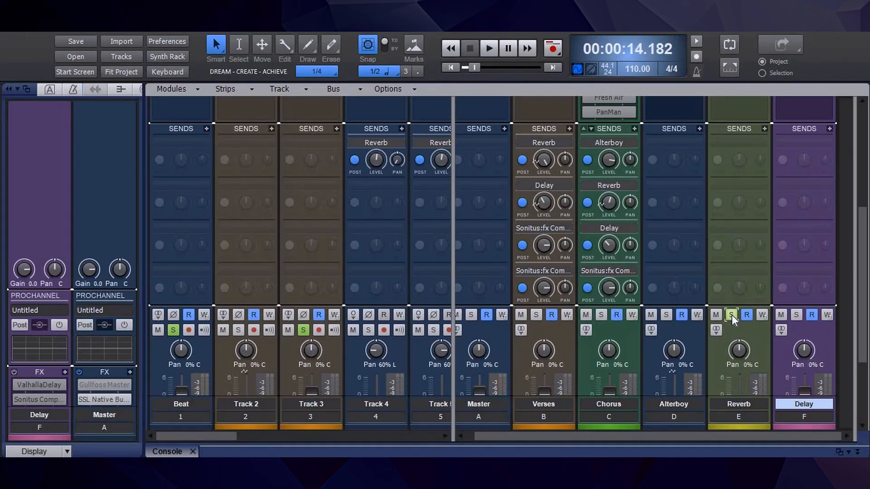
- Review the Reverb bus effects and listen to the soloed reverb with FlexVerb's multiplier and EQ sections active
scroll(741, 293, "up", 5)
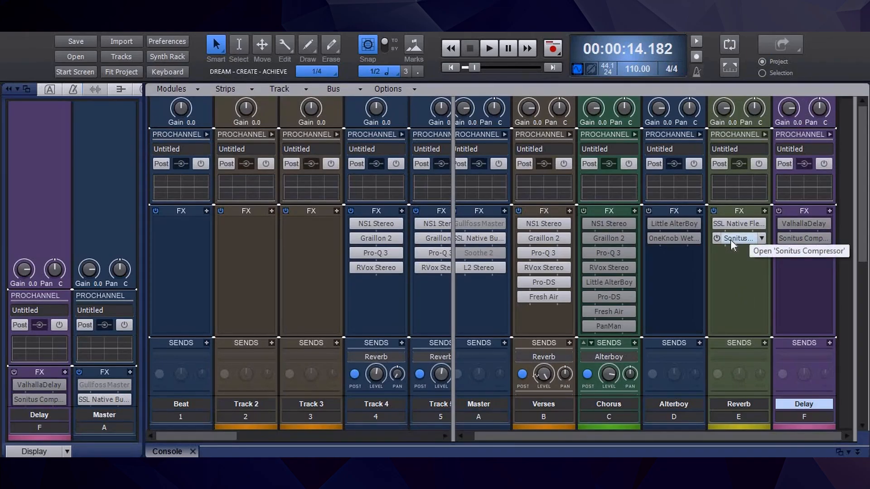
scroll(746, 316, "down", 5)
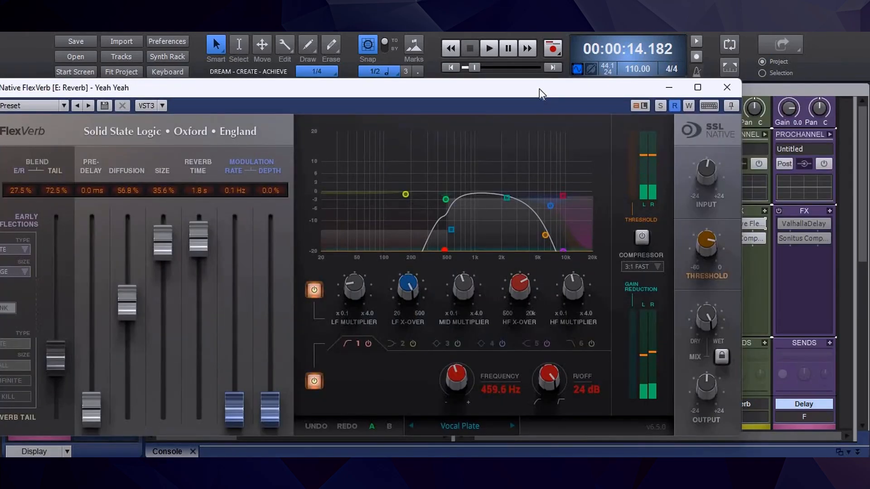
left_click_drag(539, 88, 579, 60)
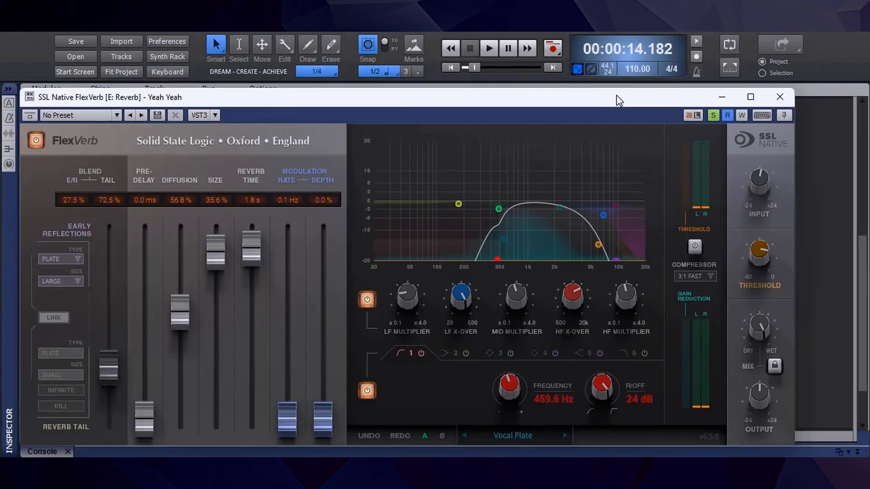
key("space")
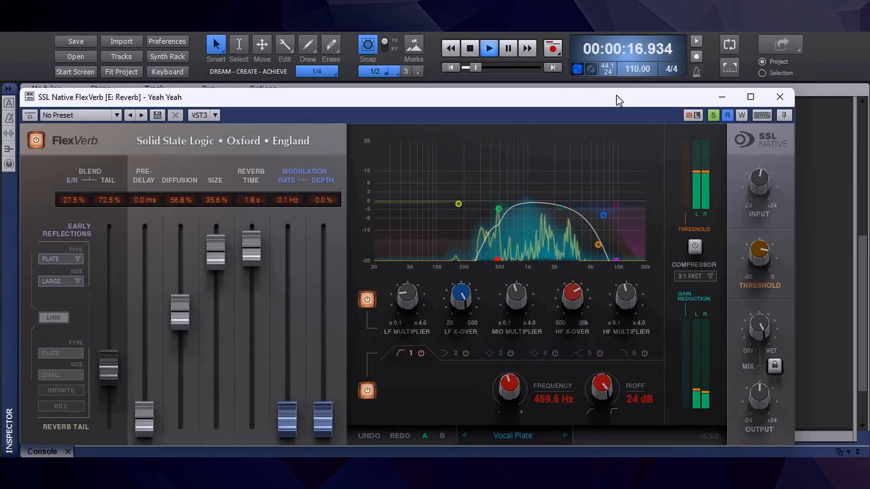
key("space")
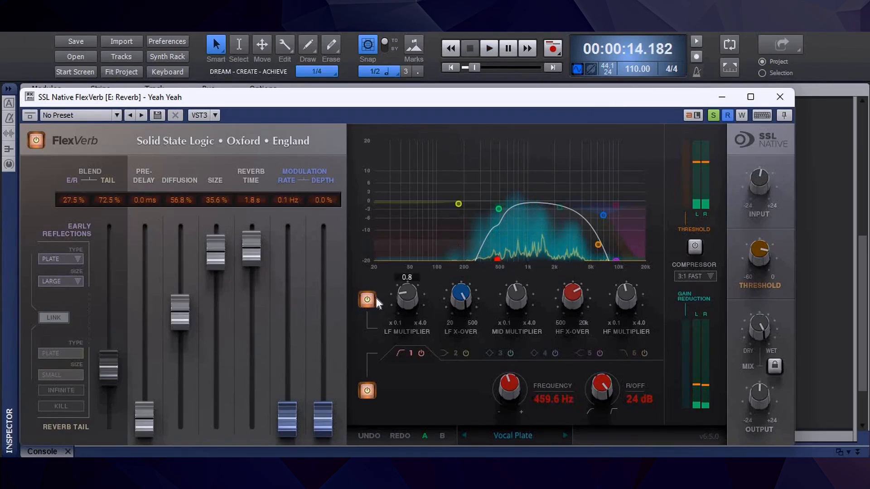
- Switch off FlexVerb's multiplier and EQ sections and audition the unfiltered reverb
left_click(367, 390)
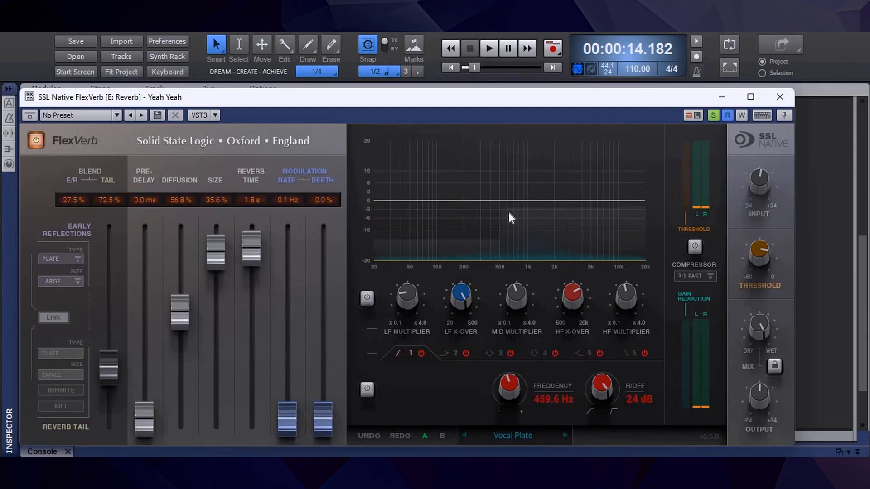
key("space")
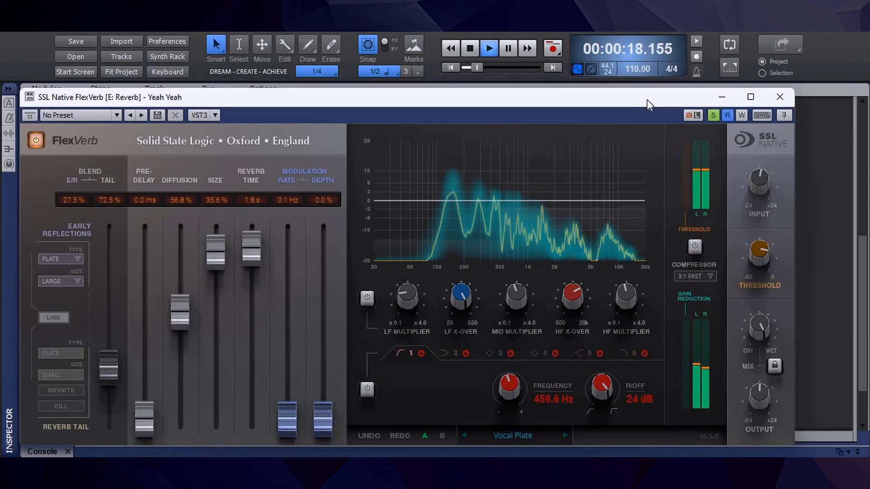
key("space")
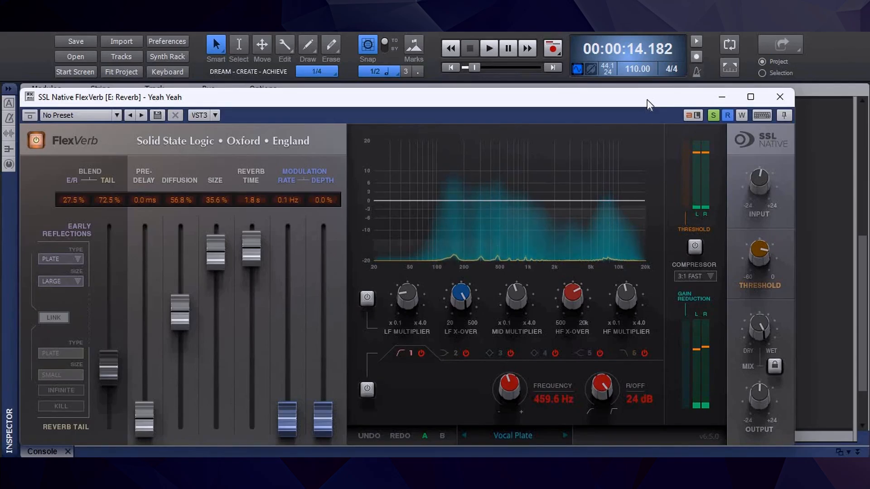
left_click_drag(565, 97, 593, 61)
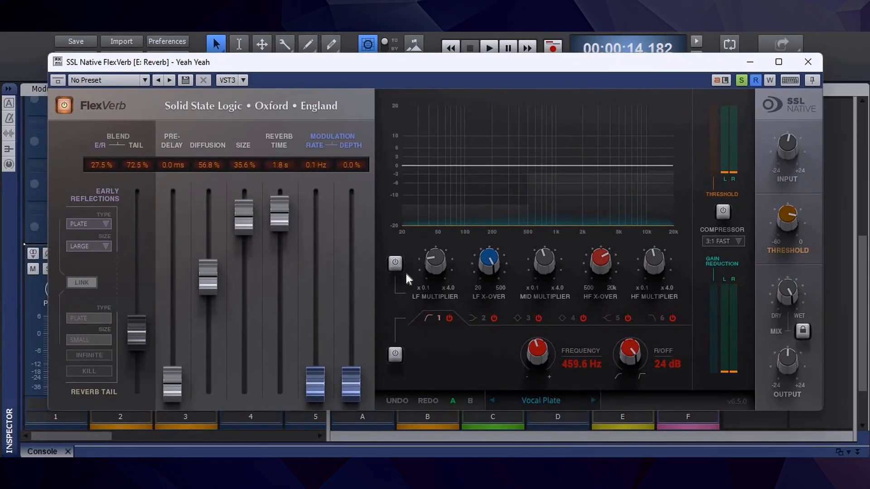
- Close FlexVerb and listen to the soloed Reverb bus again while viewing the bus effects in the console
left_click(809, 62)
key("space")
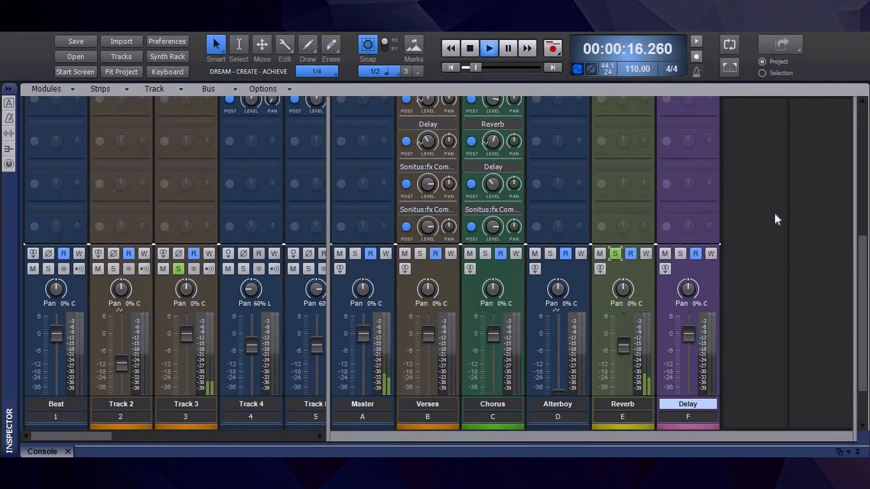
scroll(774, 213, "up", 3)
scroll(775, 219, "up", 2)
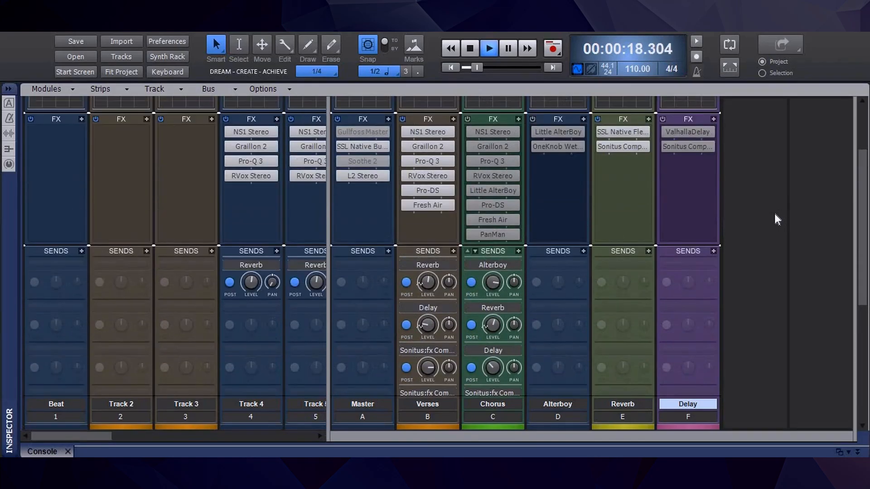
key("space")
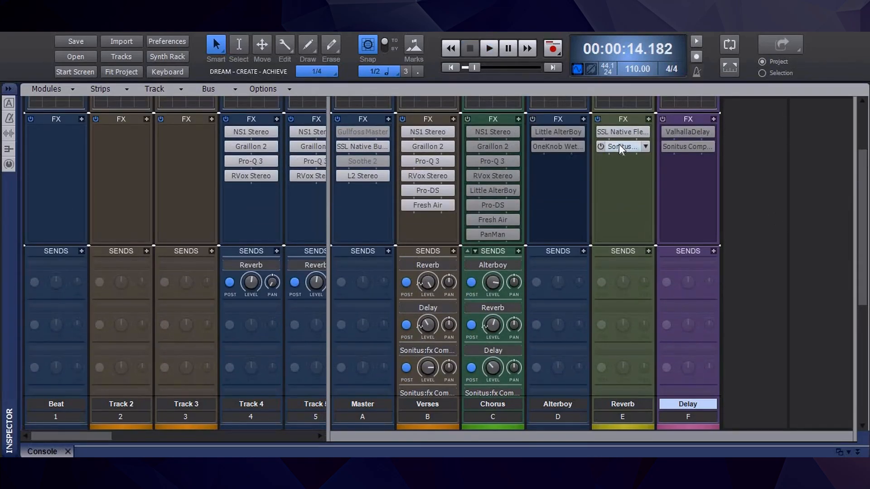
- Reopen FlexVerb on the Reverb bus, turn its multiplier and EQ sections back on, and close it
left_click(627, 132)
left_click(395, 263)
left_click(395, 355)
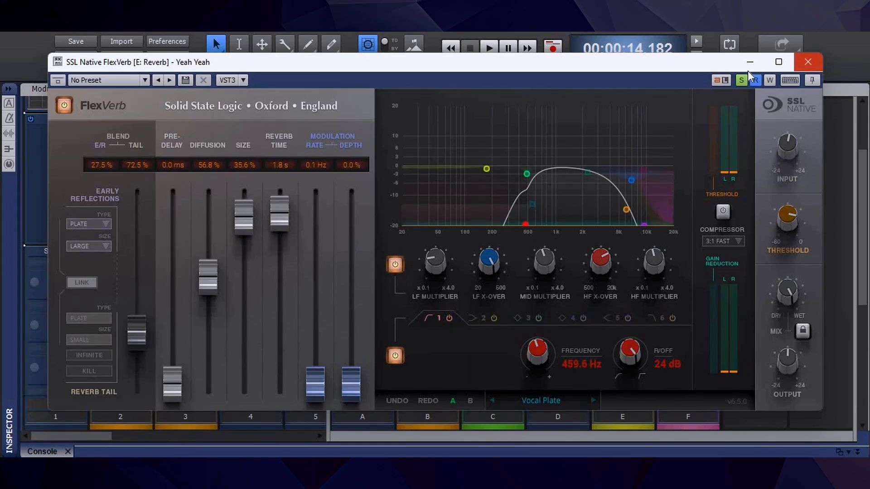
left_click(809, 61)
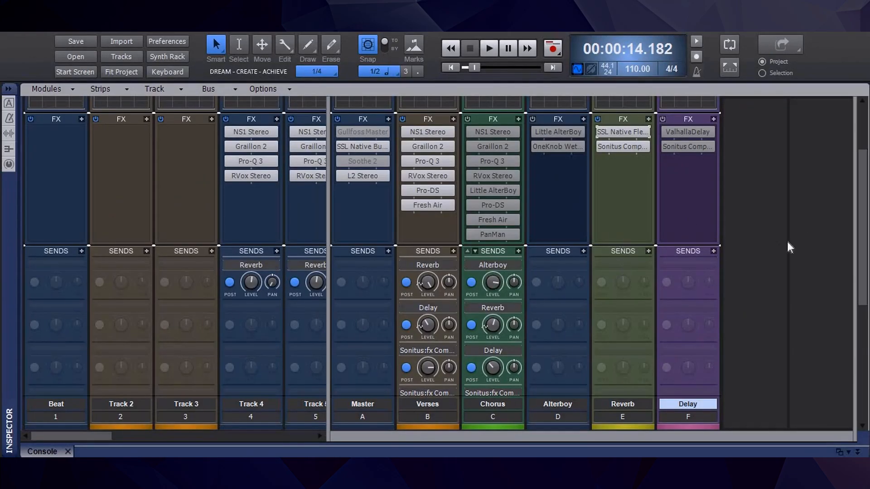
- Play the solo verse vocal with the Reverb bus active while viewing the console's faders and effects
scroll(787, 242, "down", 3)
key("space")
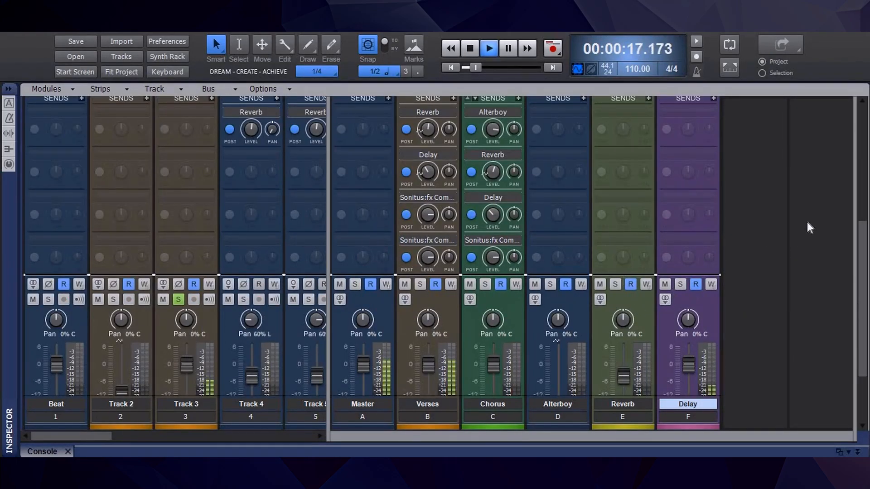
scroll(808, 225, "up", 3)
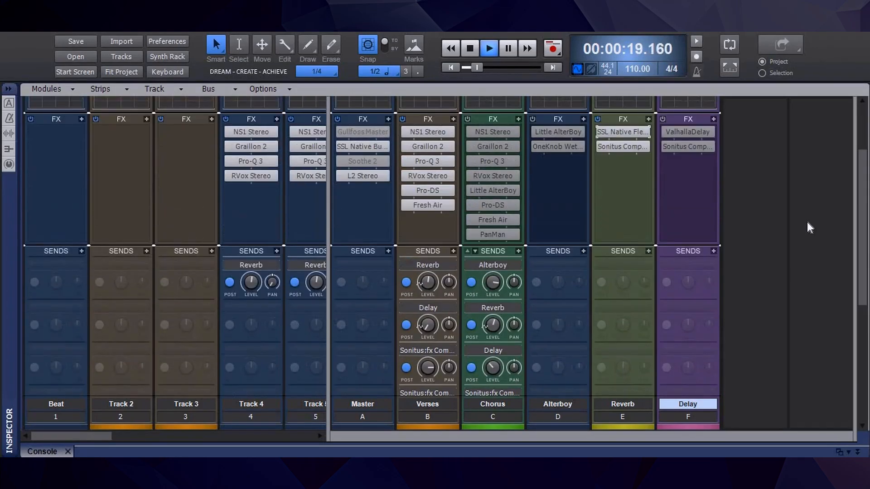
key("space")
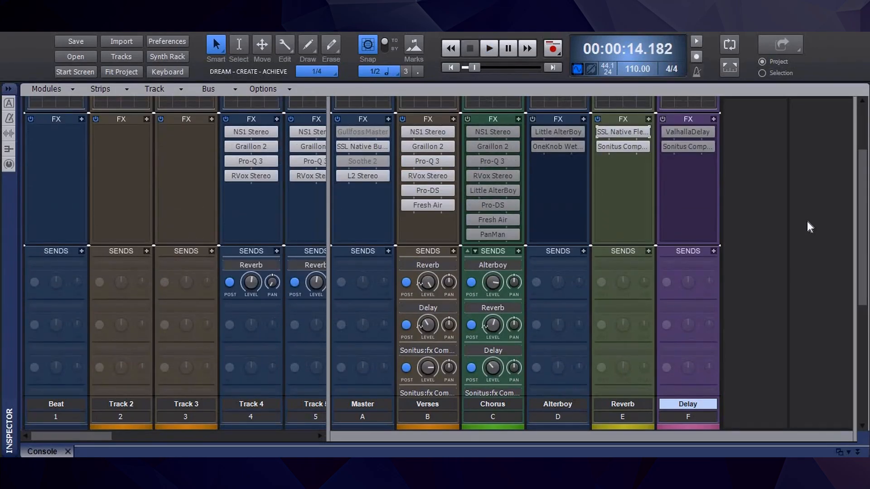
- Open the Sonitus compressor on the Reverb bus and review its threshold, ratio, attack and release settings
left_click(618, 148)
left_click_drag(195, 68, 274, 82)
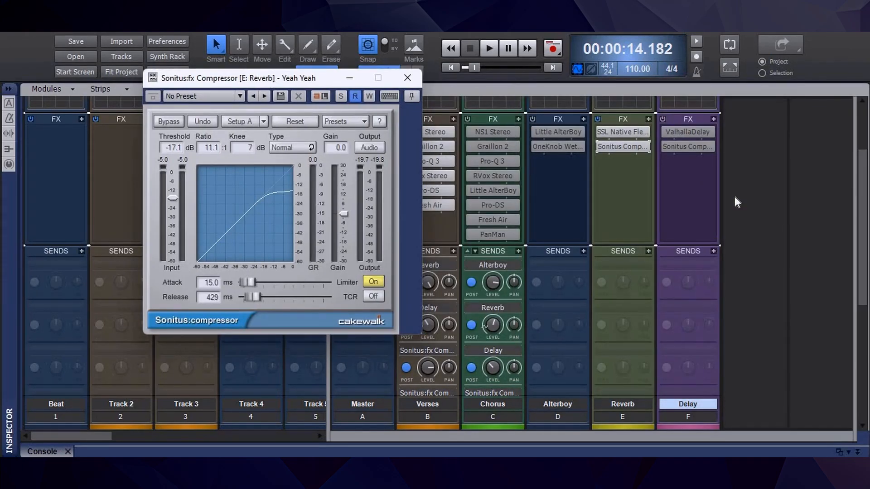
scroll(733, 194, "down", 5)
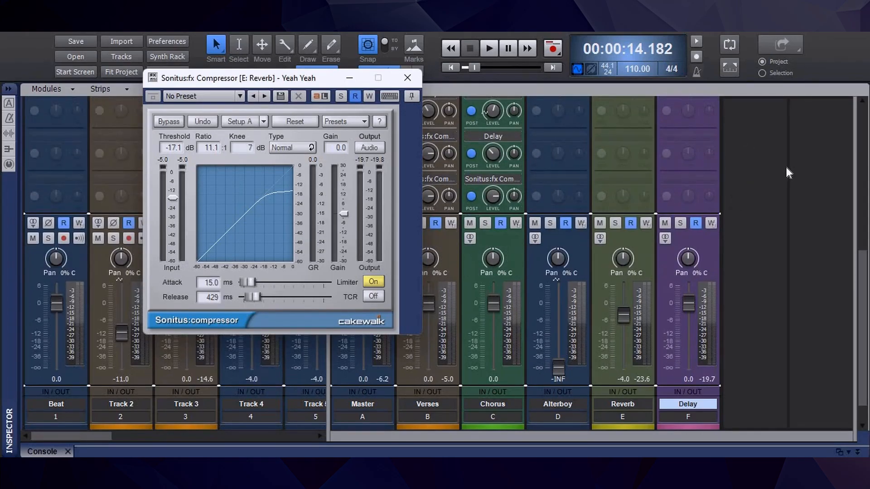
scroll(788, 172, "down", 2)
scroll(788, 274, "up", 7)
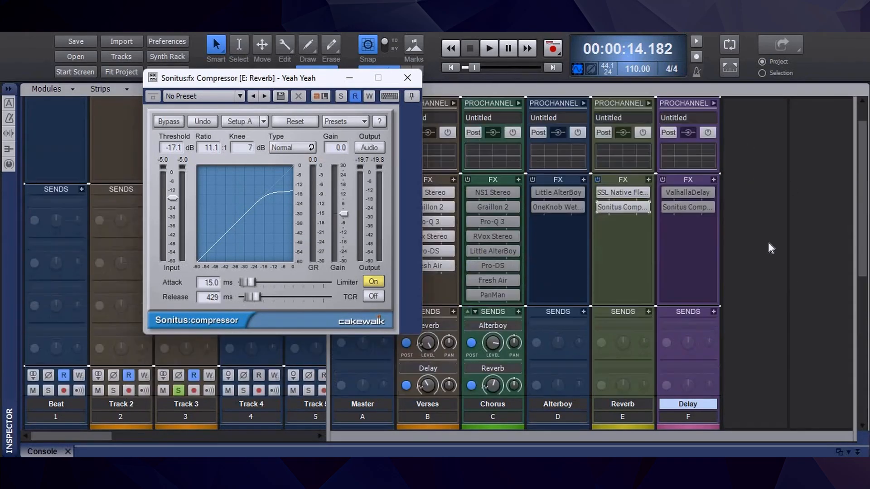
left_click_drag(271, 79, 629, 110)
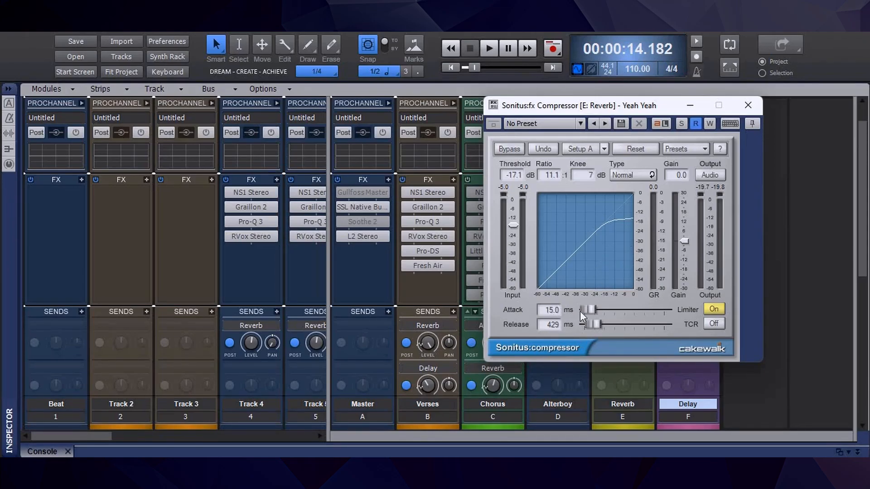
left_click_drag(646, 109, 701, 115)
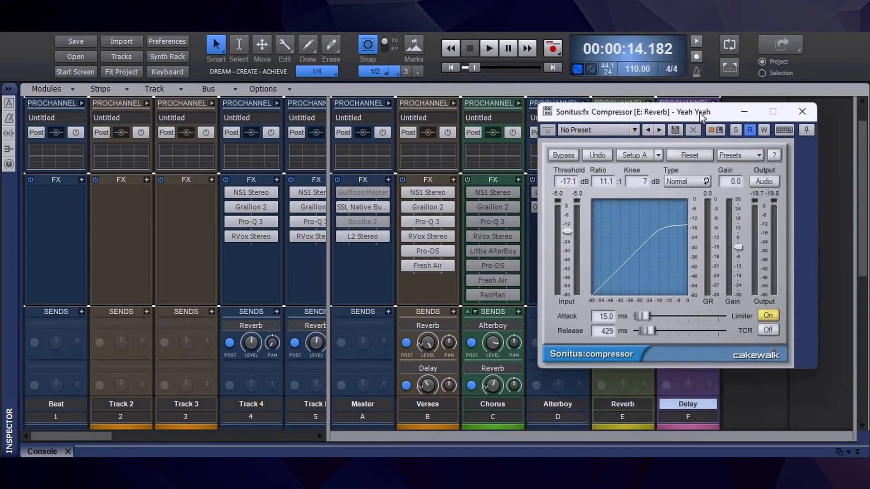
- Play the verse while watching the Reverb bus compressor's gain reduction, and close the compressor
key("space")
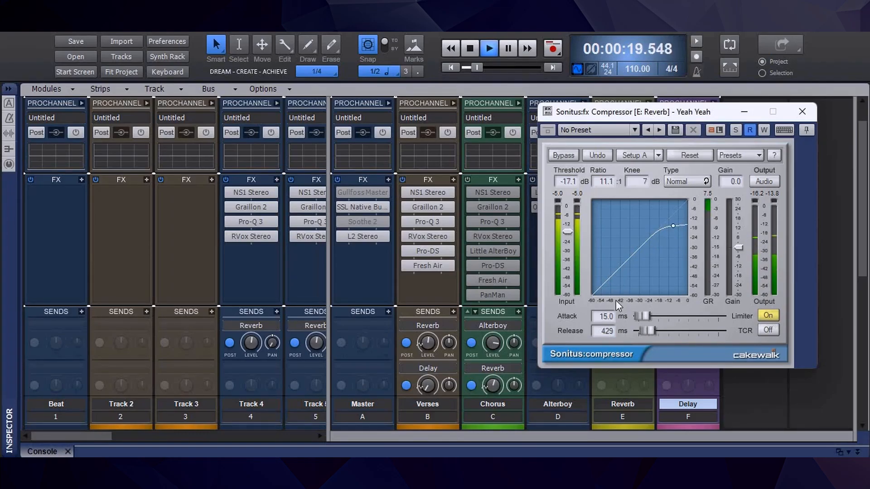
key("space")
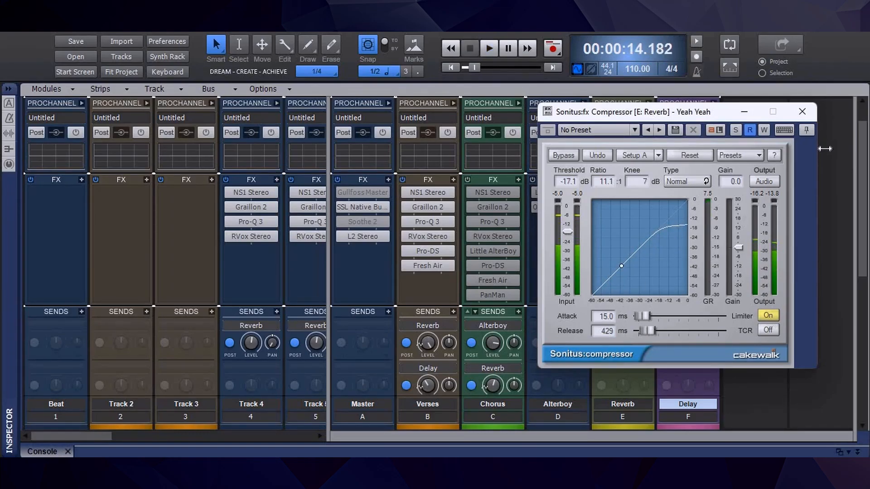
left_click(802, 111)
- Open ValhallaDelay on the Delay bus, review its delay, feedback, color, modulation and EQ settings, and close it
scroll(780, 222, "down", 6)
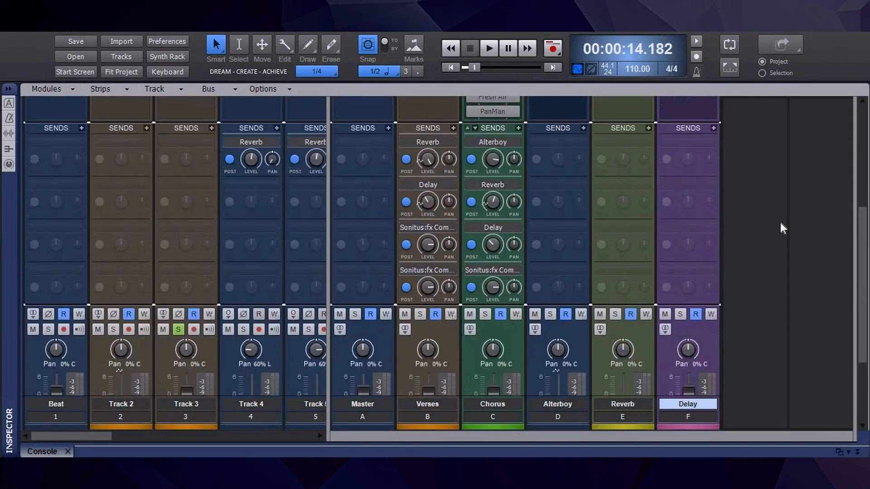
scroll(781, 222, "up", 7)
double_click(684, 224)
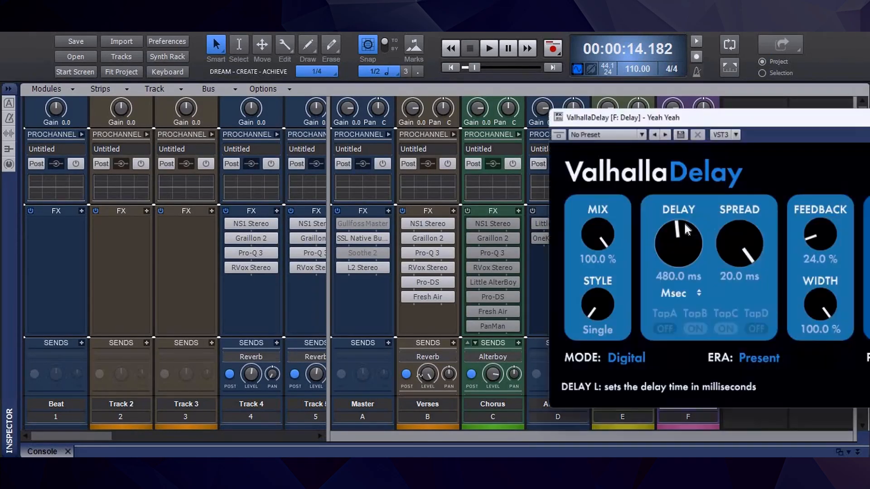
left_click_drag(683, 114, 254, 64)
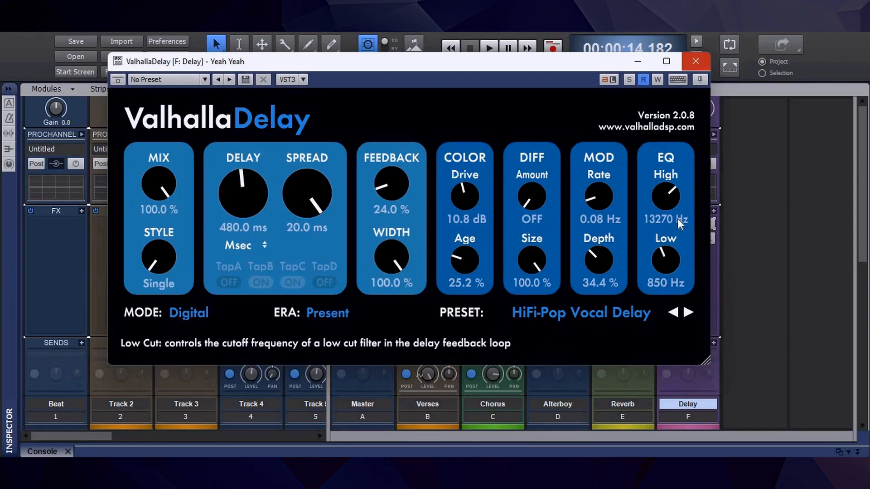
left_click(695, 61)
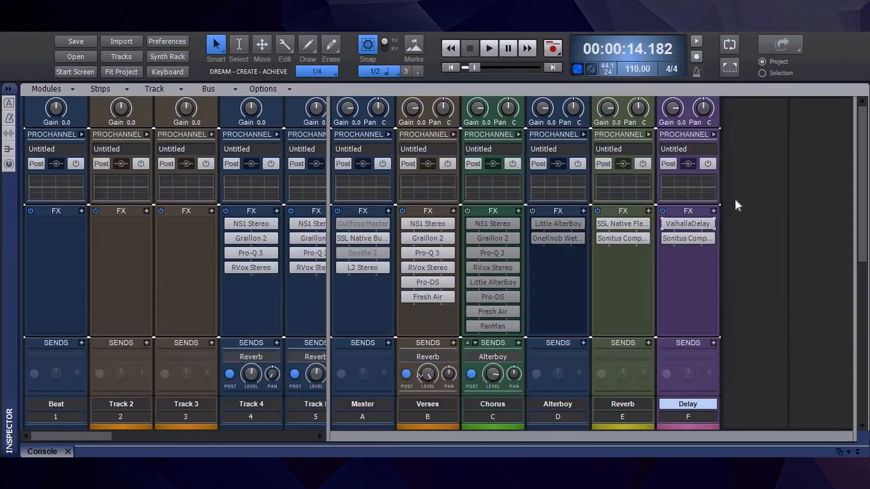
- Solo the Delay bus and play the verse to hear the delay on its own
scroll(754, 232, "down", 10)
left_click(672, 227)
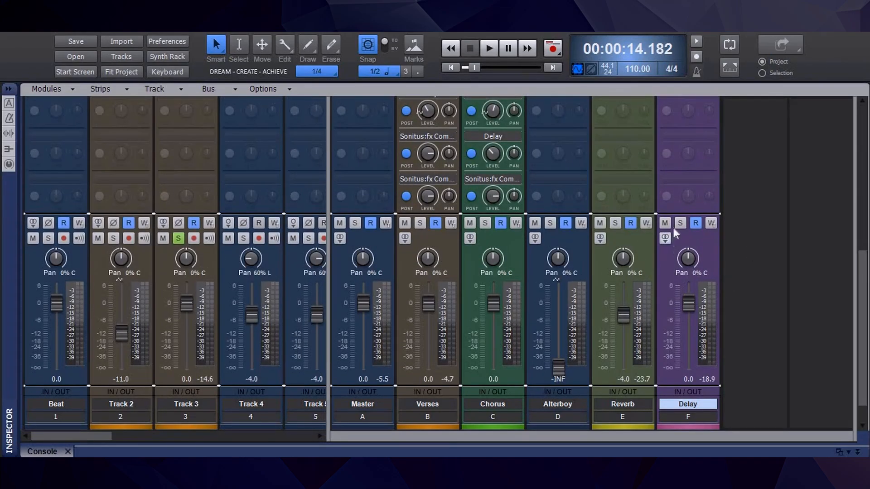
key("space")
scroll(746, 192, "up", 6)
scroll(746, 191, "up", 1)
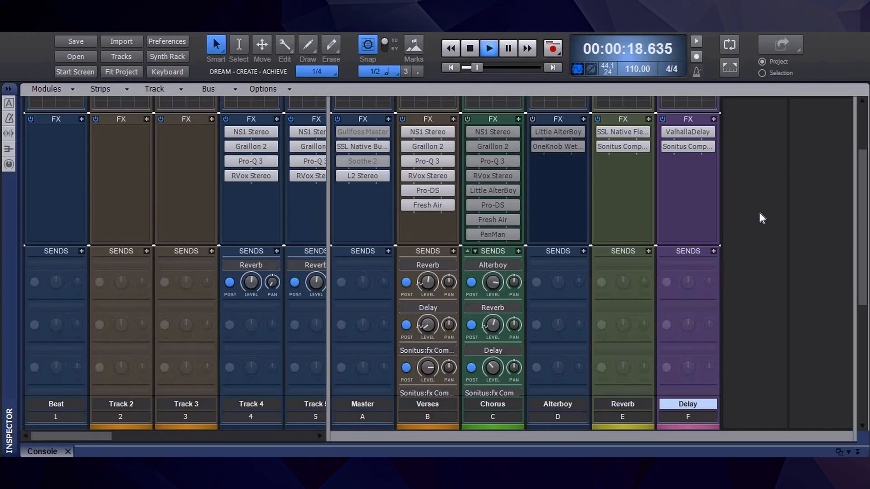
key("space")
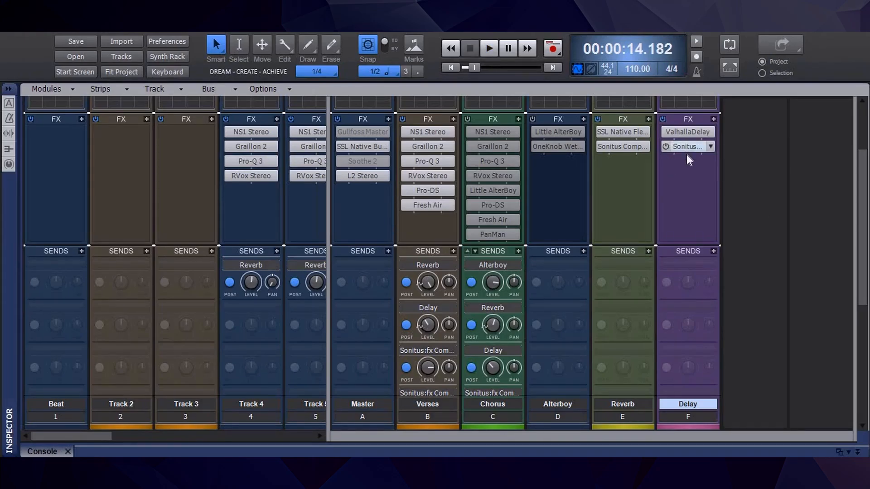
- Show the track view and examine the Verses bus's delay and reverb send automation lanes
key("d")
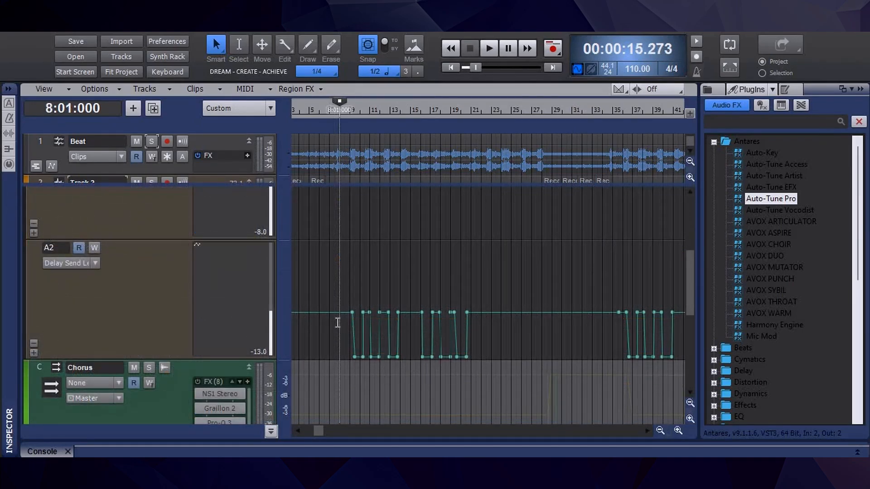
scroll(351, 295, "up", 3)
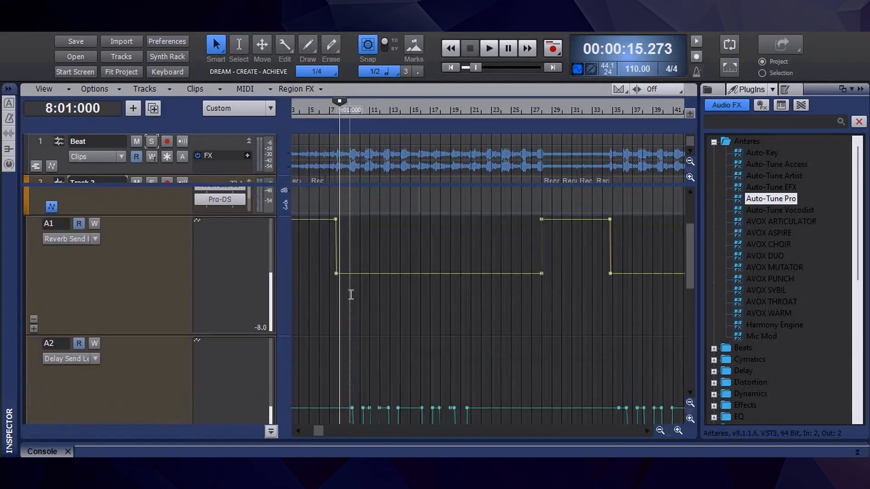
scroll(351, 295, "up", 3)
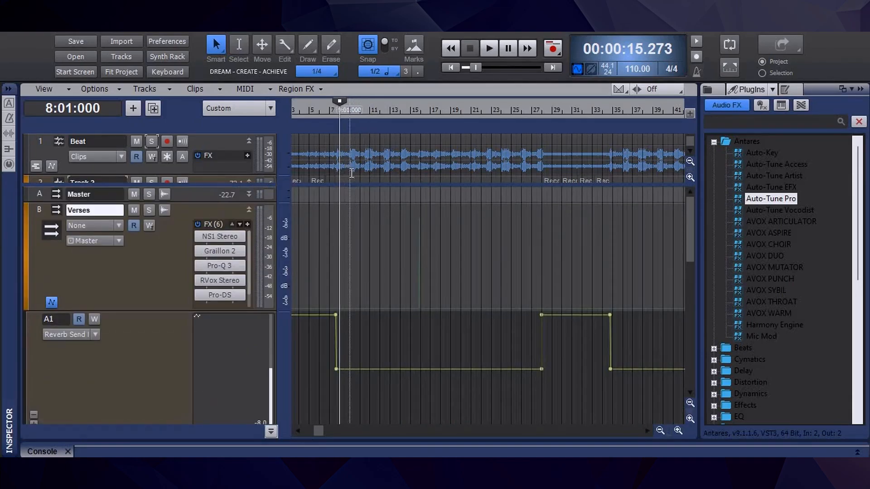
- Enlarge the track area over the bus pane and solo Track 4 and Track 5
left_click_drag(351, 183, 358, 380)
scroll(363, 273, "down", 3)
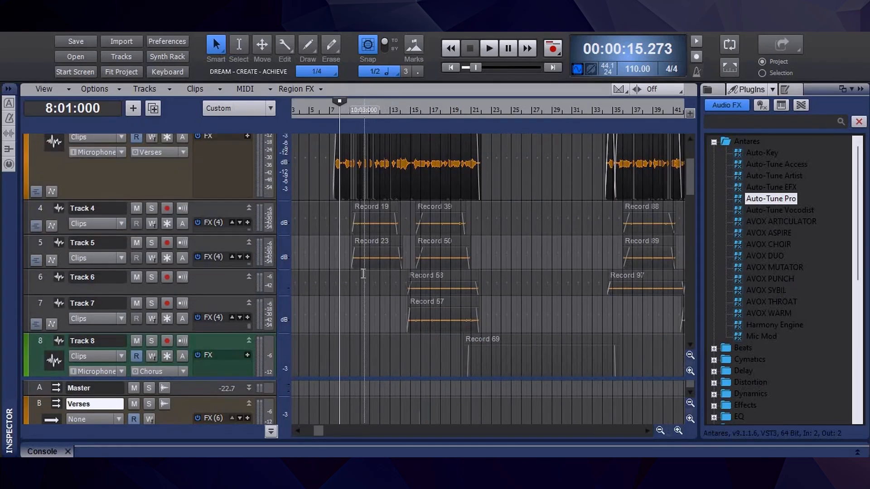
left_click(151, 208)
left_click(152, 242)
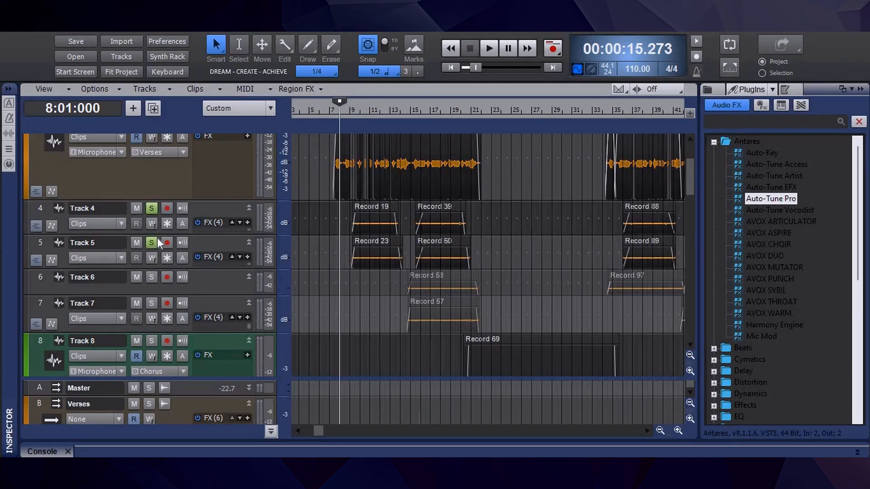
- Play the verse from 8:01:000 while bringing the Verses bus's Delay Send Level automation into view
key("space")
scroll(334, 271, "down", 3)
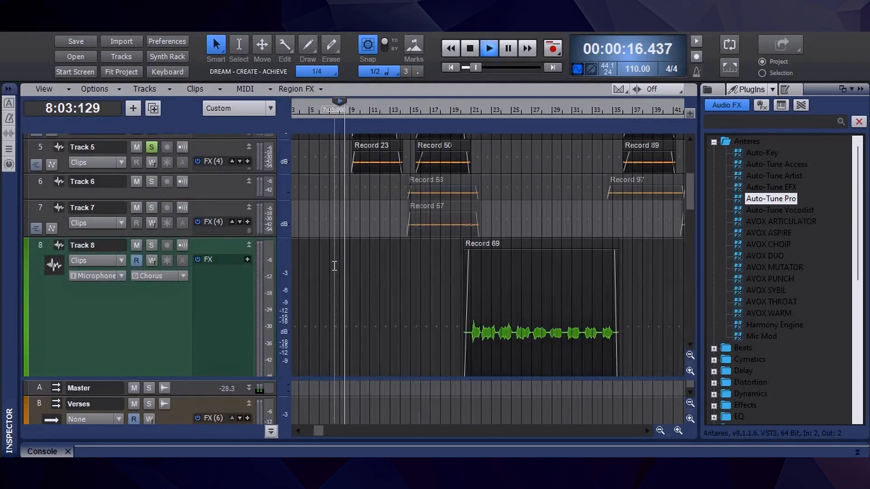
scroll(388, 379, "down", 1)
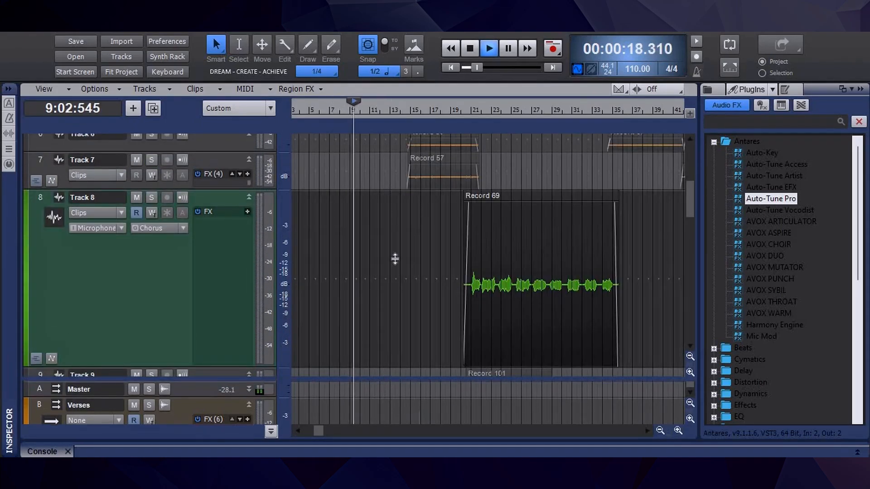
scroll(389, 182, "down", 5)
scroll(438, 328, "down", 3)
scroll(438, 328, "down", 1)
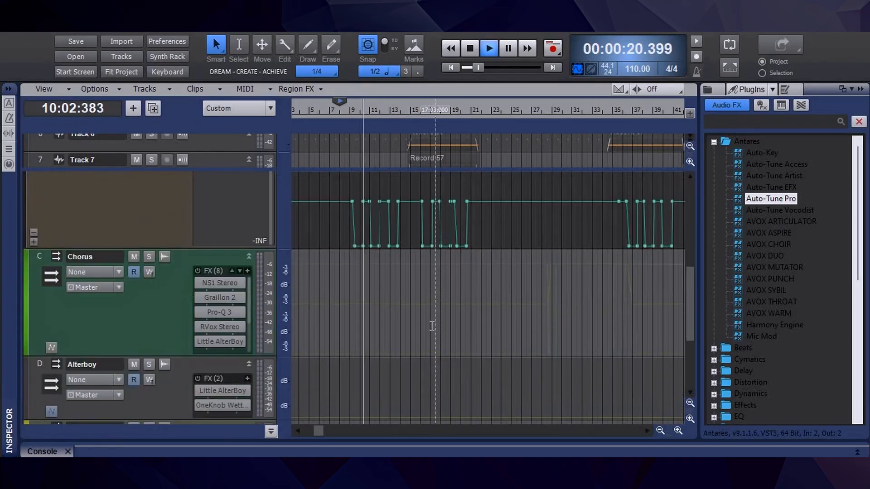
key("space")
- Replay the soloed delay from 8:01:000 while following a close-up of the Delay Send Level automation
scroll(357, 254, "up", 3)
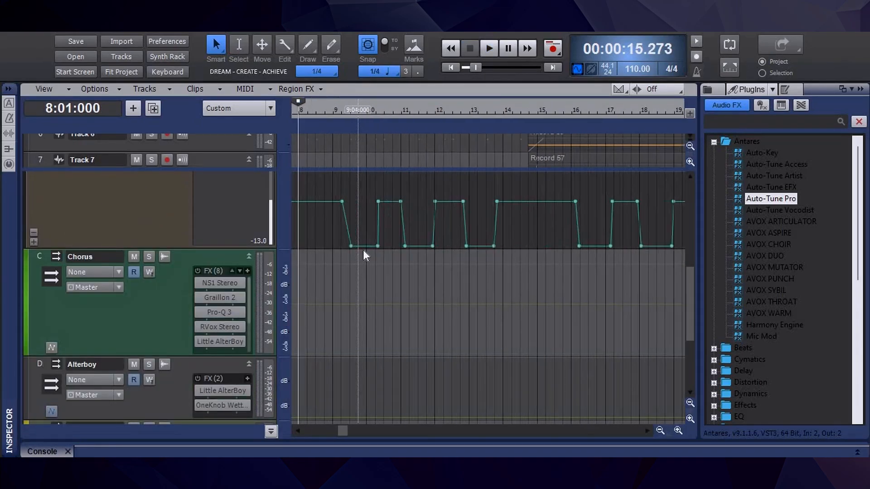
key("space")
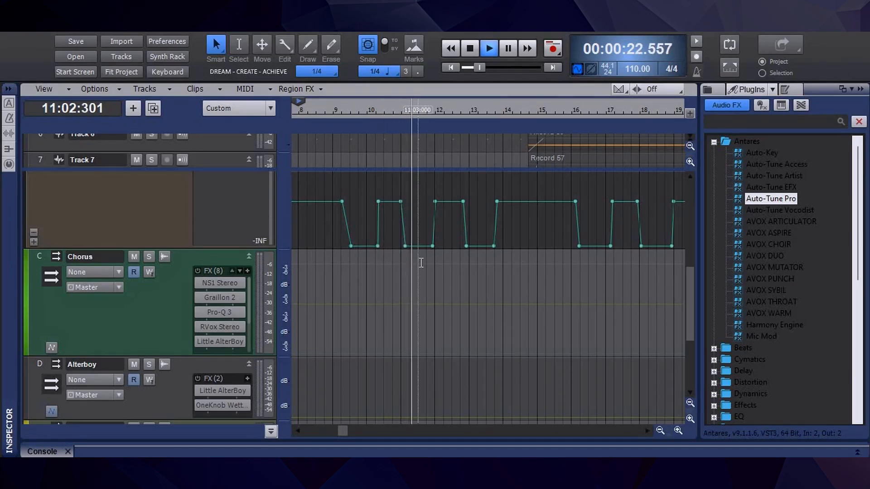
key("space")
- Turn off the Delay bus solo in the console and play the verse vocals against the delay send automation
key("alt+2")
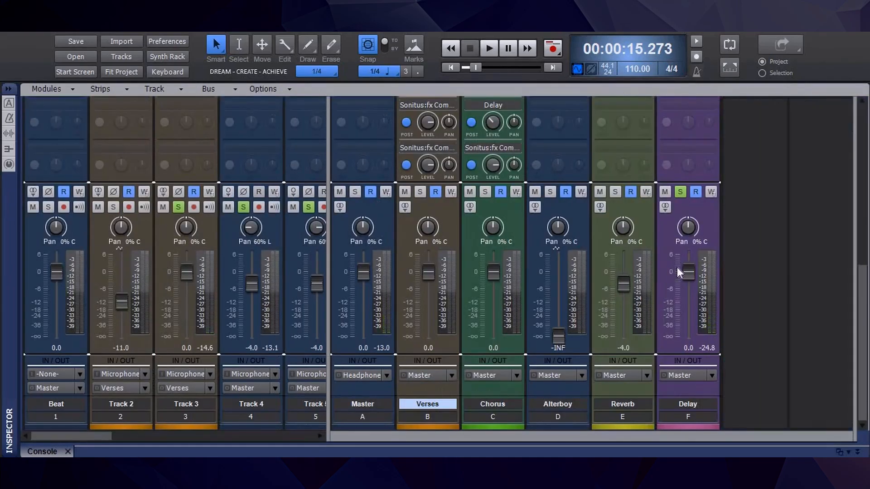
left_click(682, 193)
key("d")
key("space")
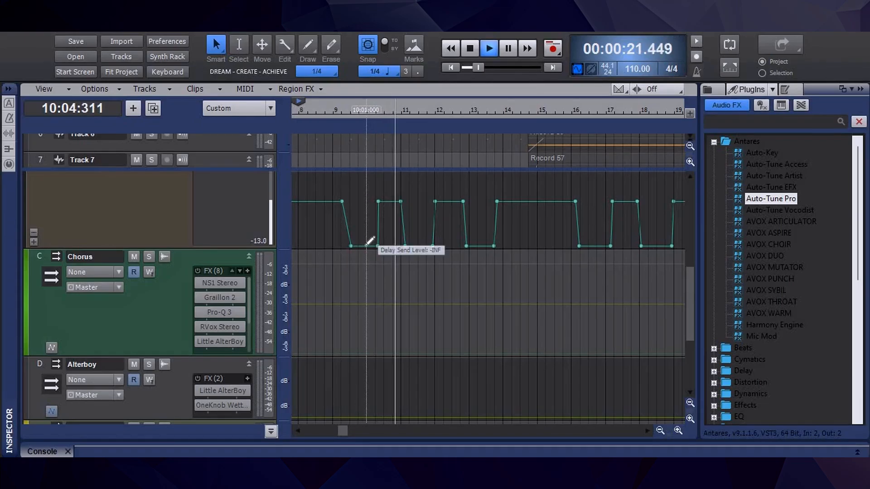
key("space")
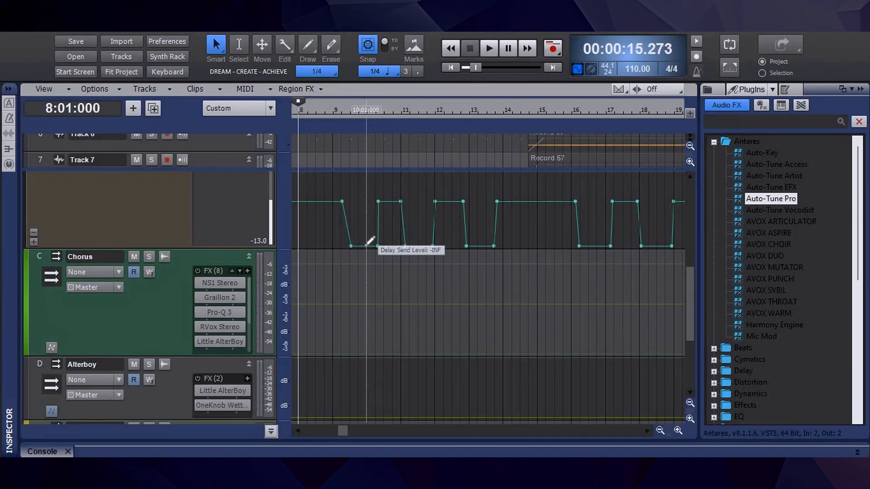
- Expand the track area back to the full track list and review the bus effects and sends in the console
scroll(417, 222, "down", 3, "ctrl")
left_click_drag(430, 169, 401, 447)
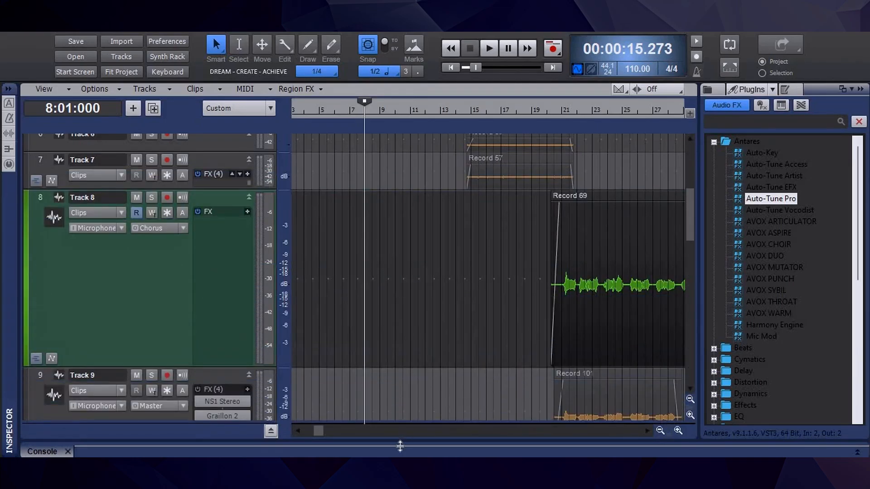
scroll(414, 337, "up", 5)
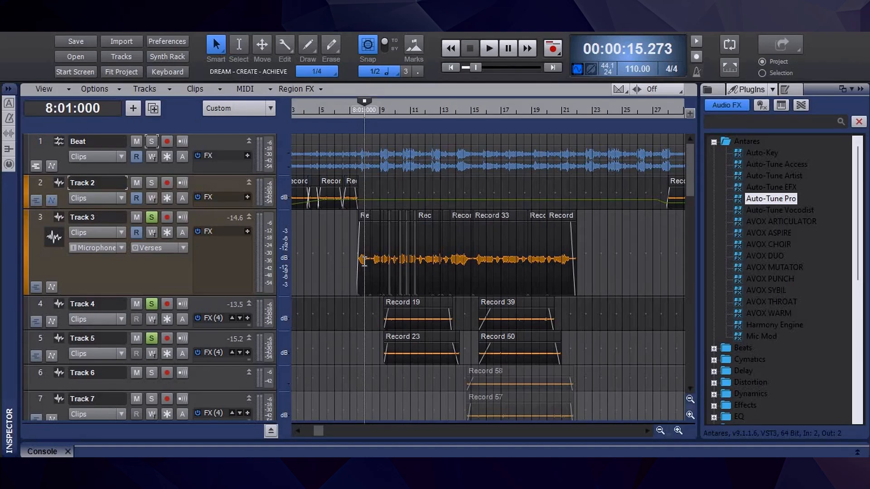
key("alt+2")
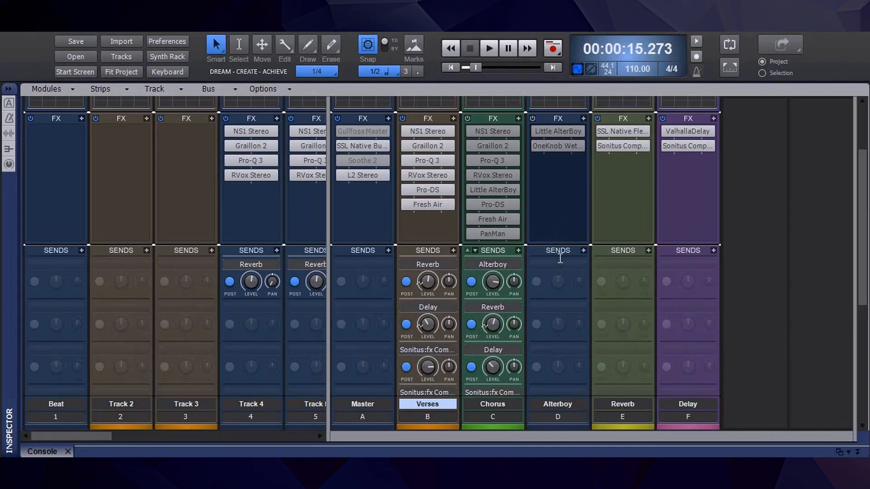
key("d")
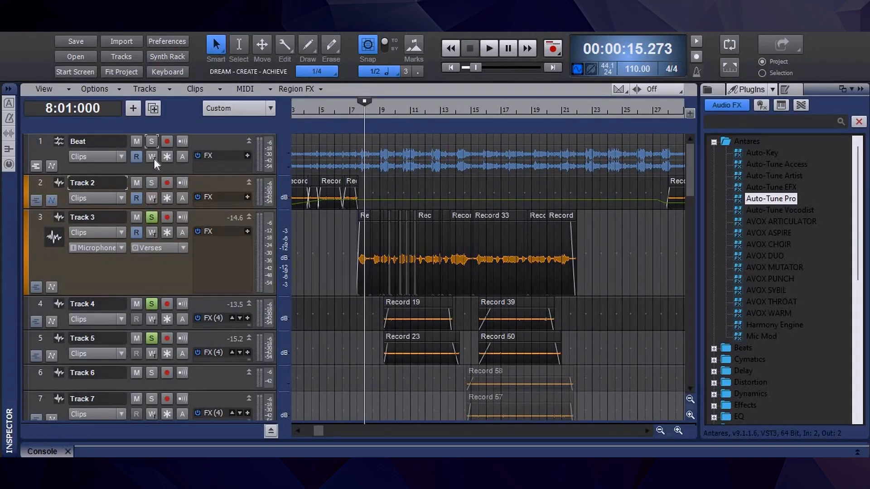
- Solo the Beat track too and play the verse vocals together with the beat
left_click(152, 141)
key("space")
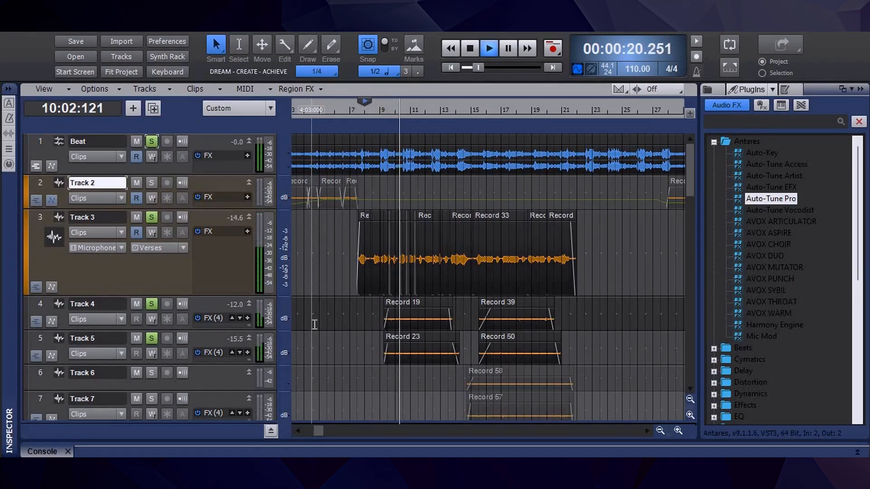
key("space")
- Clear the solo on all tracks and set the playback position to 7:03:000, at the start of the verse
left_click(150, 218, "ctrl")
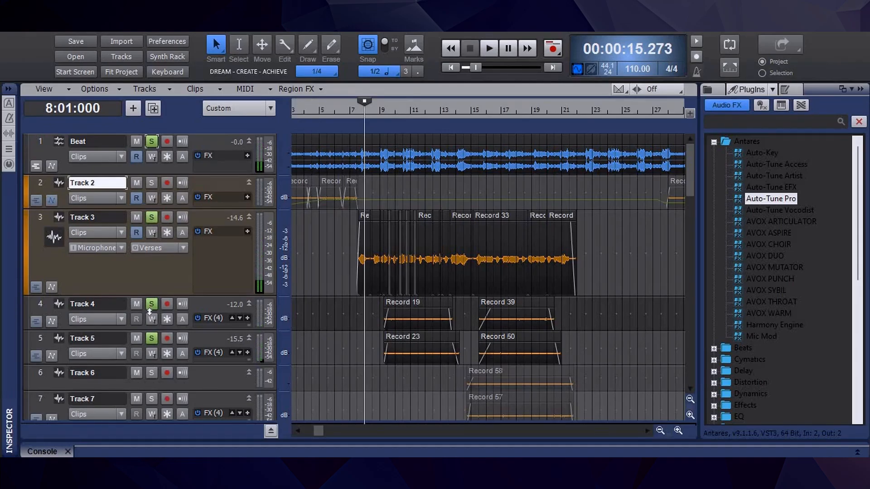
scroll(594, 258, "down", 3)
scroll(395, 290, "up", 2)
left_click(359, 306)
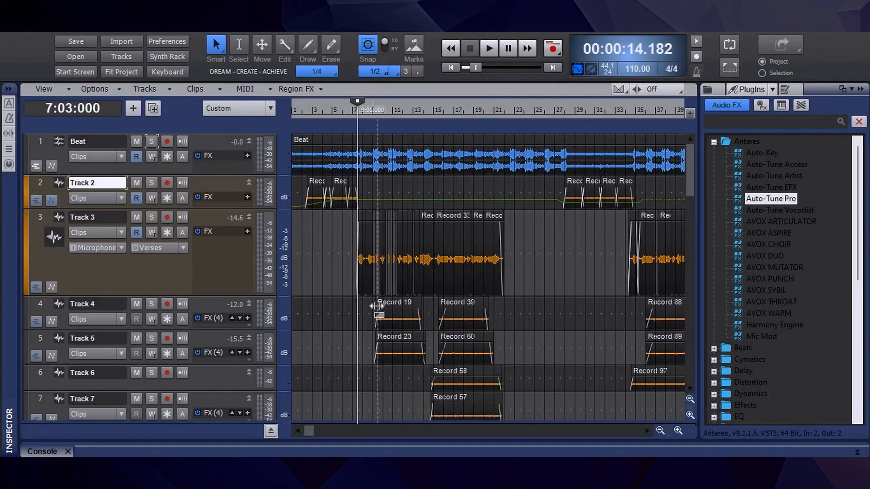
scroll(378, 309, "up", 2)
scroll(441, 306, "down", 2)
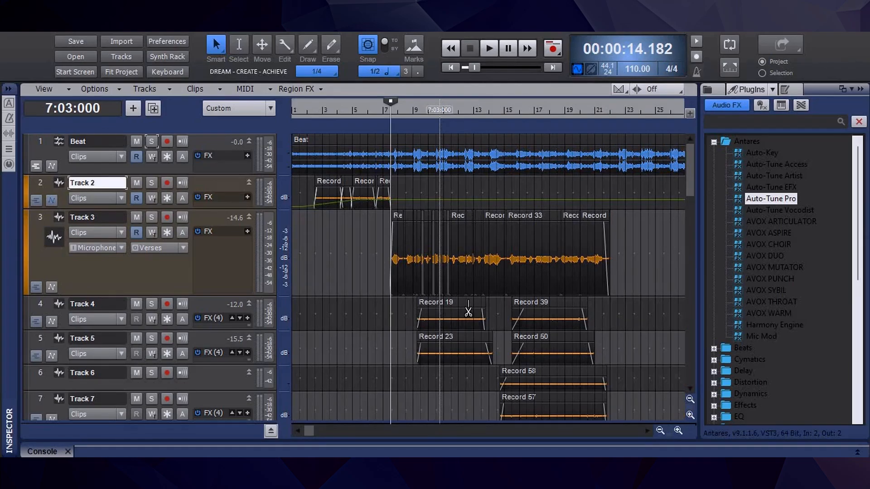
scroll(547, 294, "down", 2)
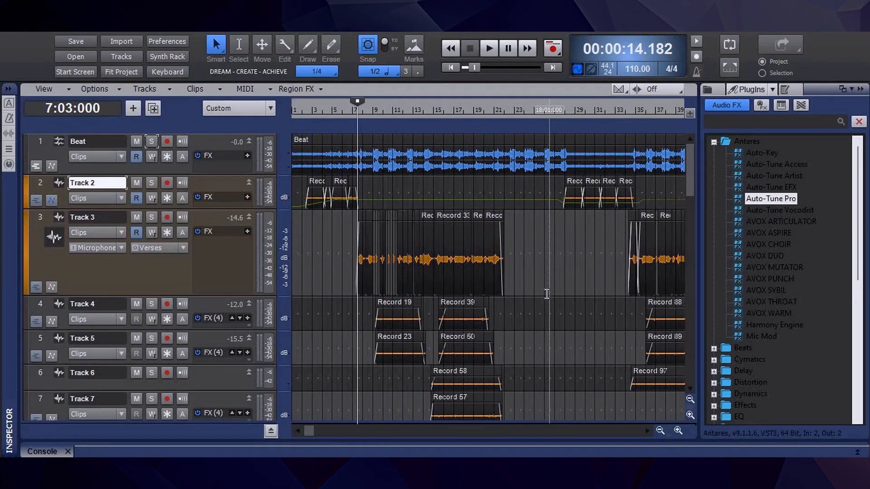